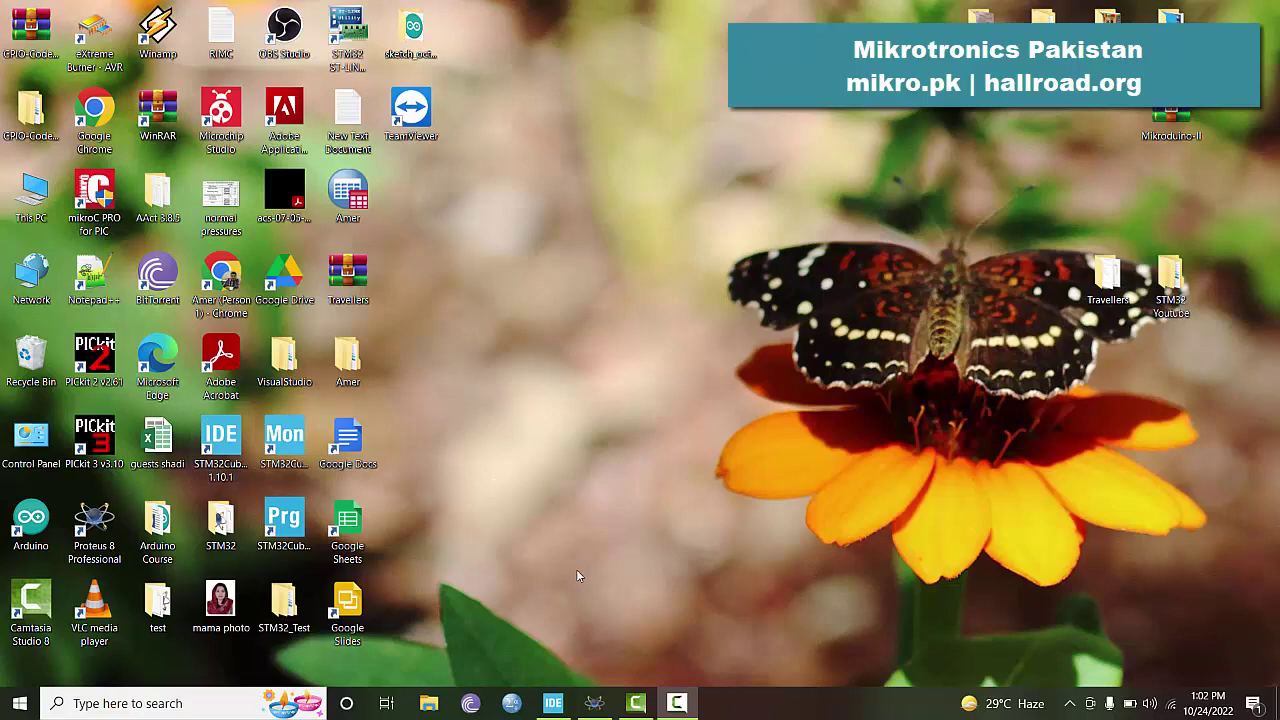
Bring up the Proteus STM32F103_Board schematic with the STM32F103C8 and LED bar graph.
left_click(594, 701)
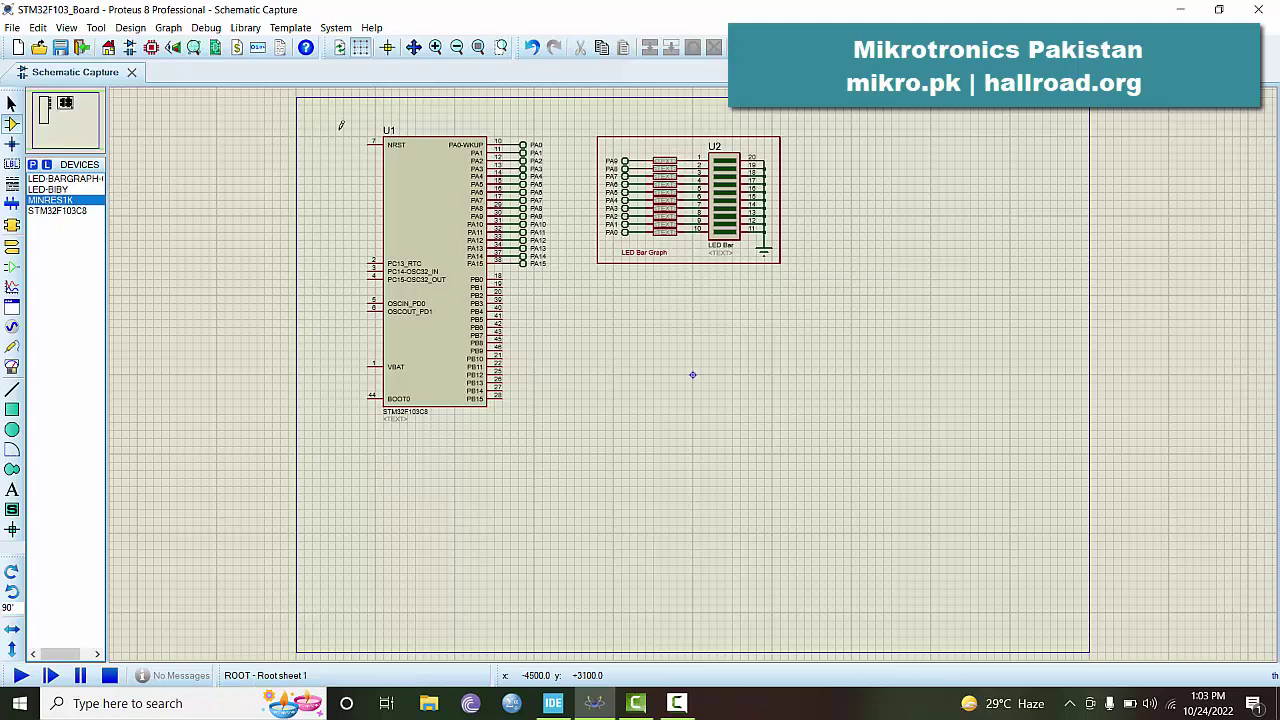
Place a MINRES1K resistor near U1 and move U1 down to make room.
left_click(341, 125)
left_click(320, 125)
left_click_drag(360, 122, 558, 460)
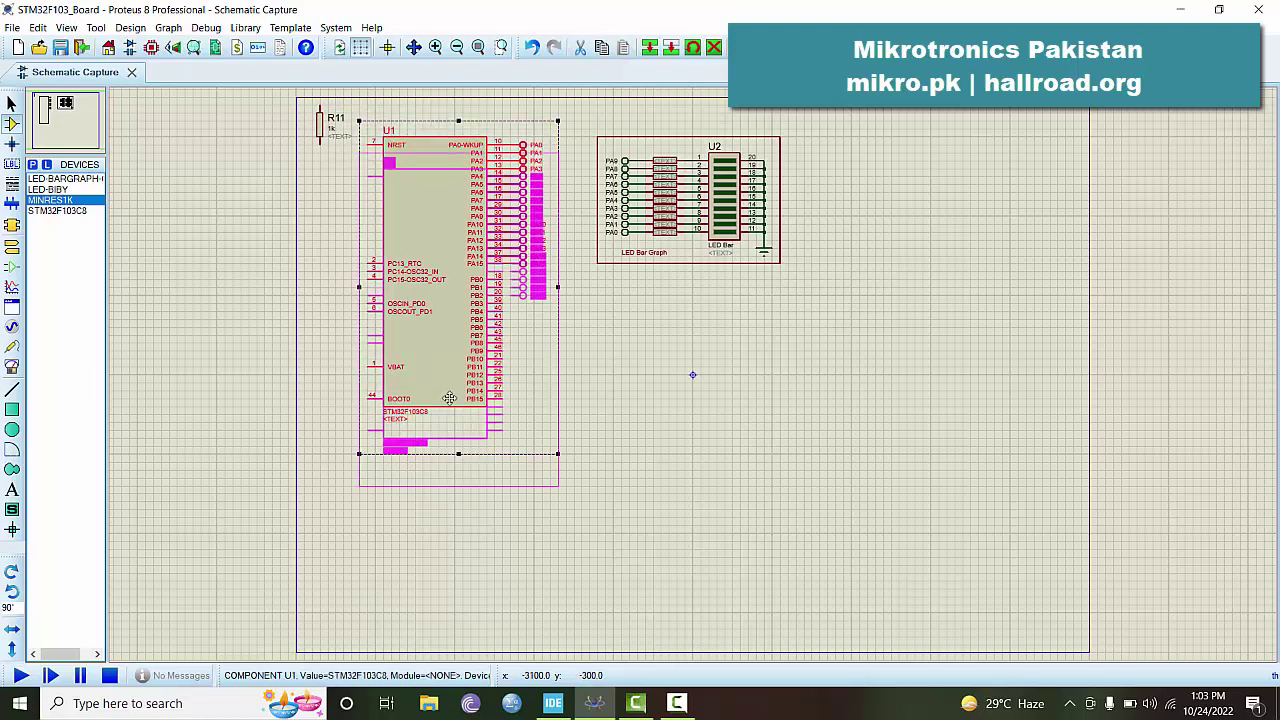
left_click_drag(443, 371, 447, 403)
left_click(323, 320)
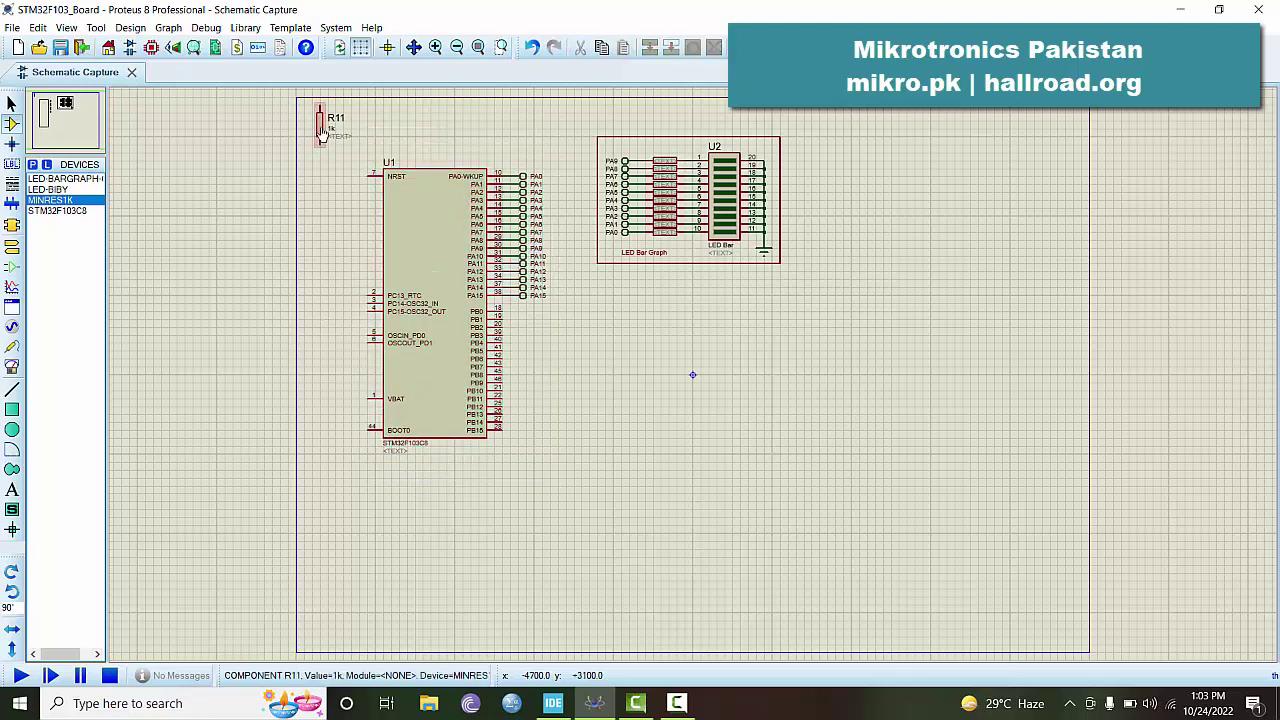
Position R11 left of the NRST pin and wire it to U1's NRST.
left_click_drag(318, 128, 347, 163)
left_click(320, 178)
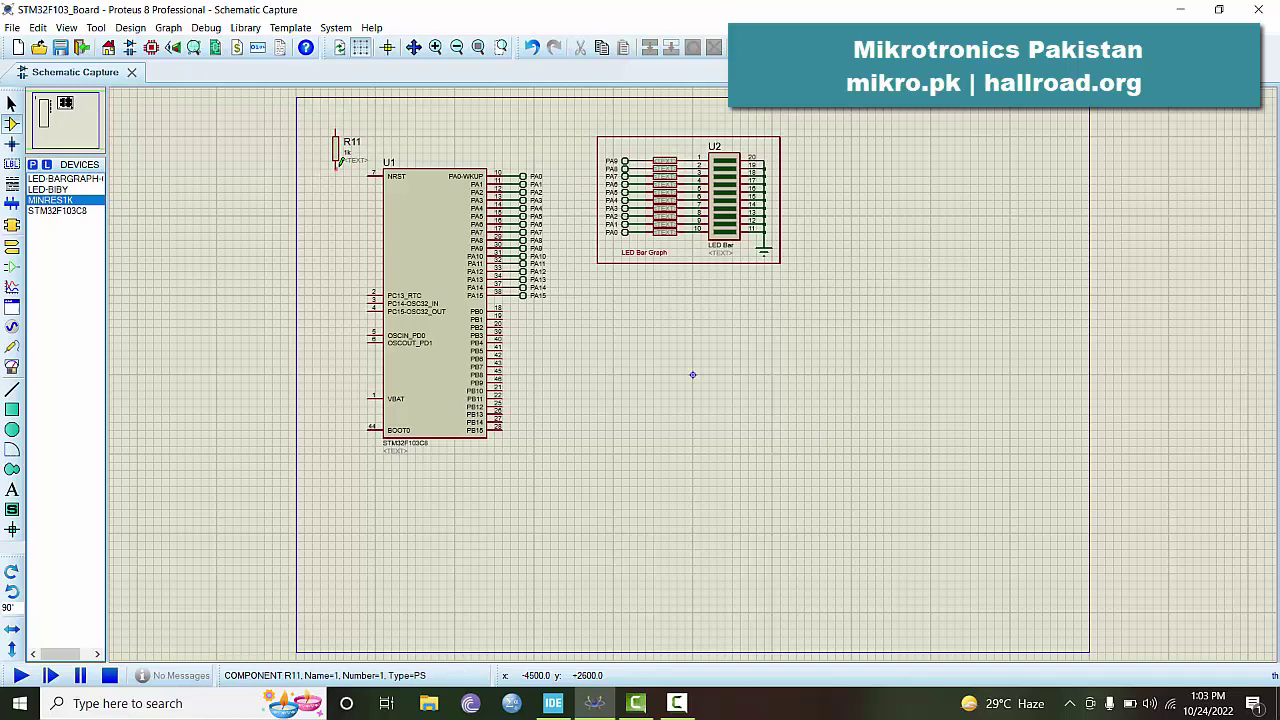
left_click(337, 164)
left_click(370, 173)
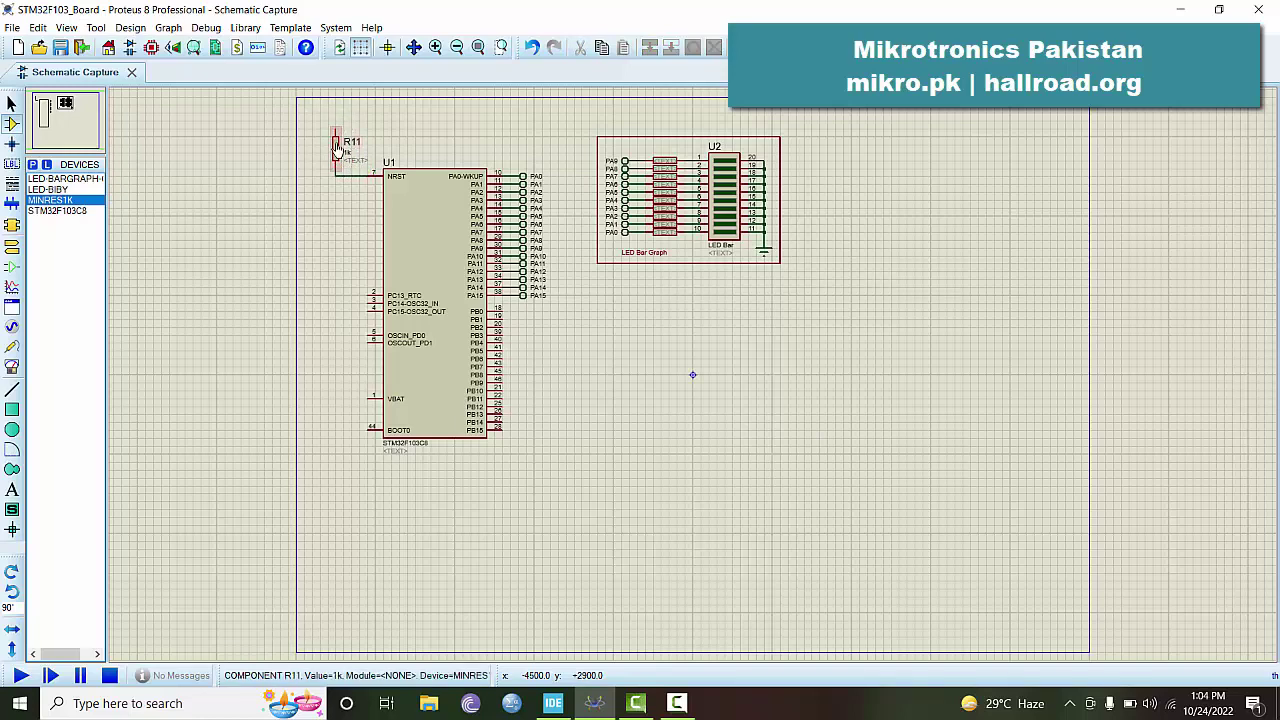
Change R11's resistance to 10k.
double_click(337, 147)
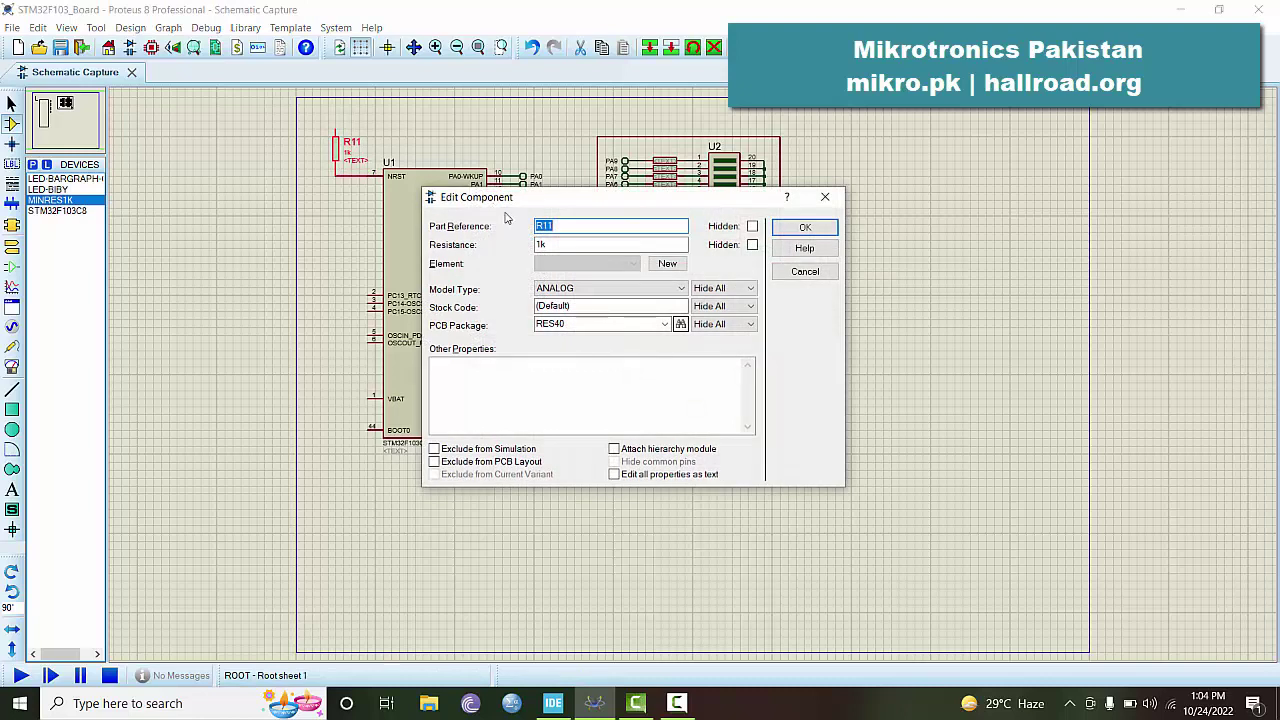
left_click(539, 244)
left_click(539, 244)
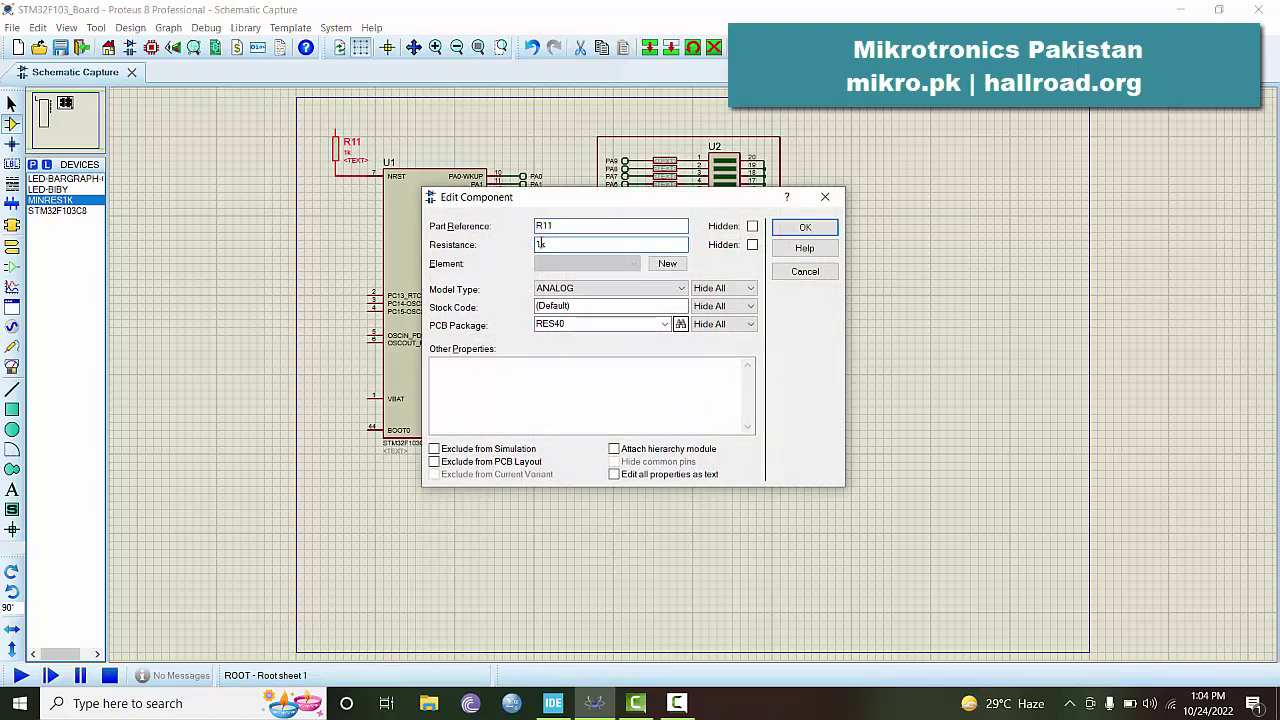
type("0")
left_click(806, 227)
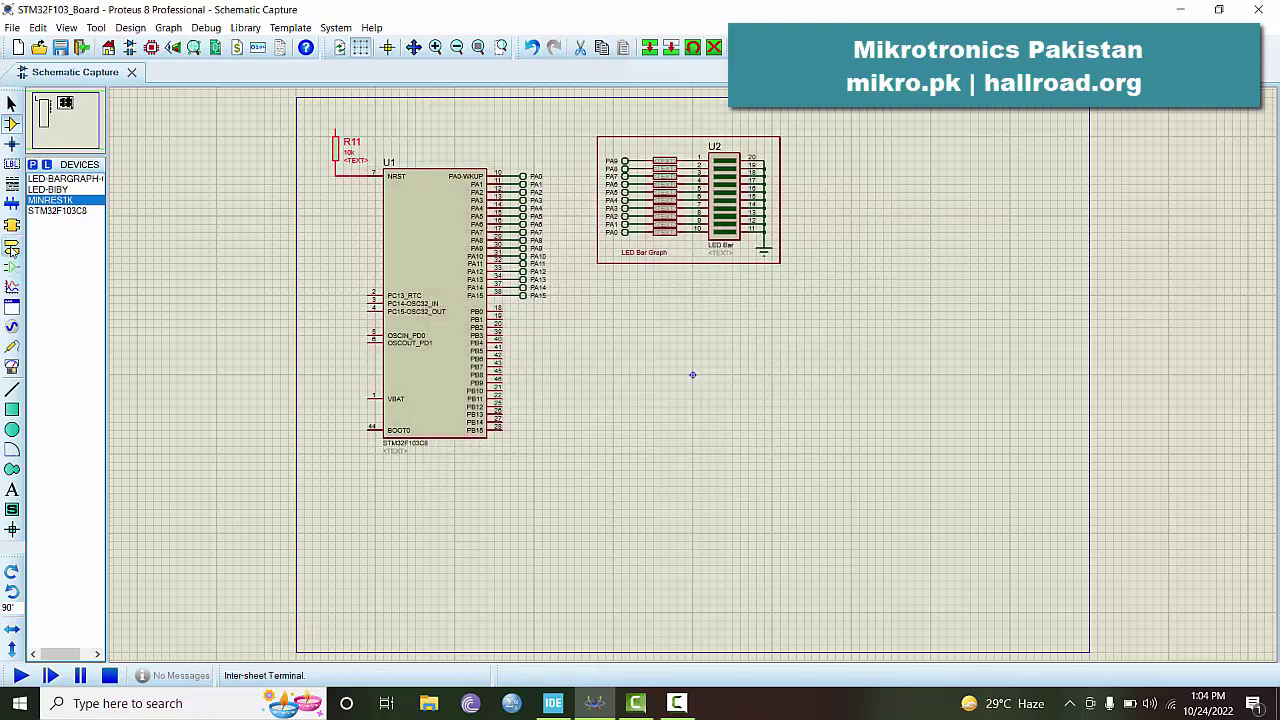
Add a POWER terminal on R11's top end.
left_click(12, 246)
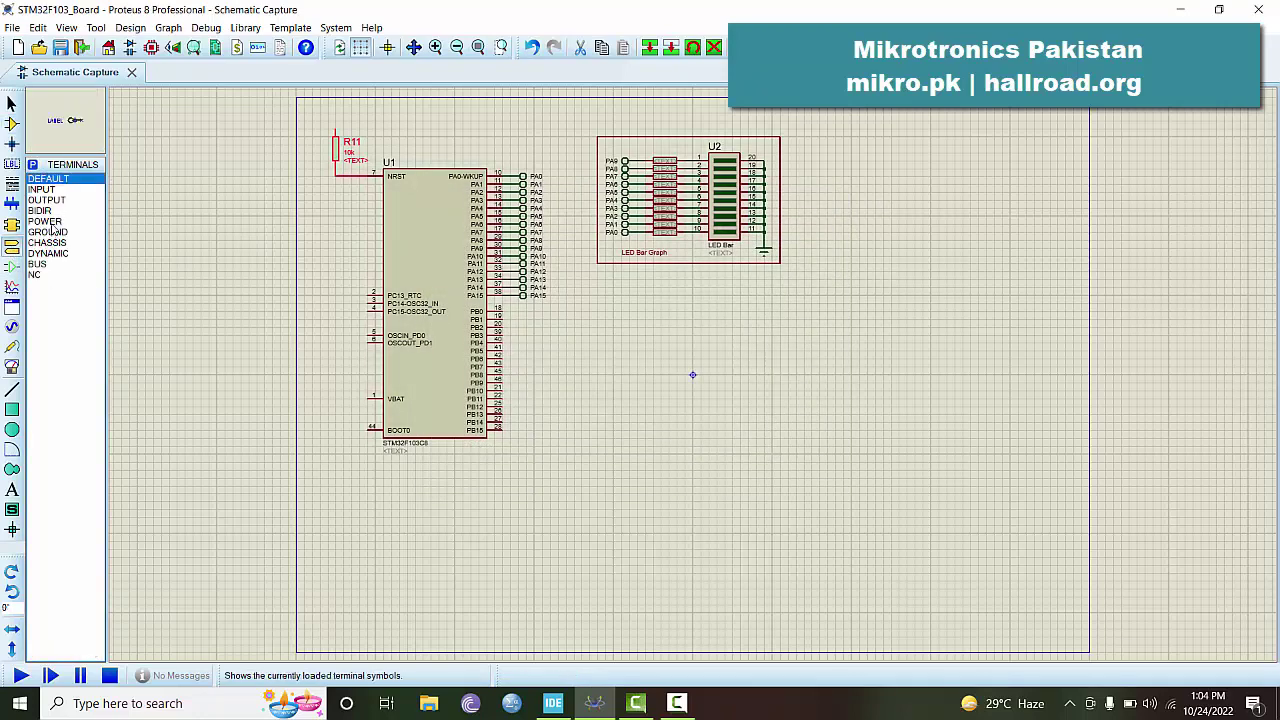
left_click(52, 224)
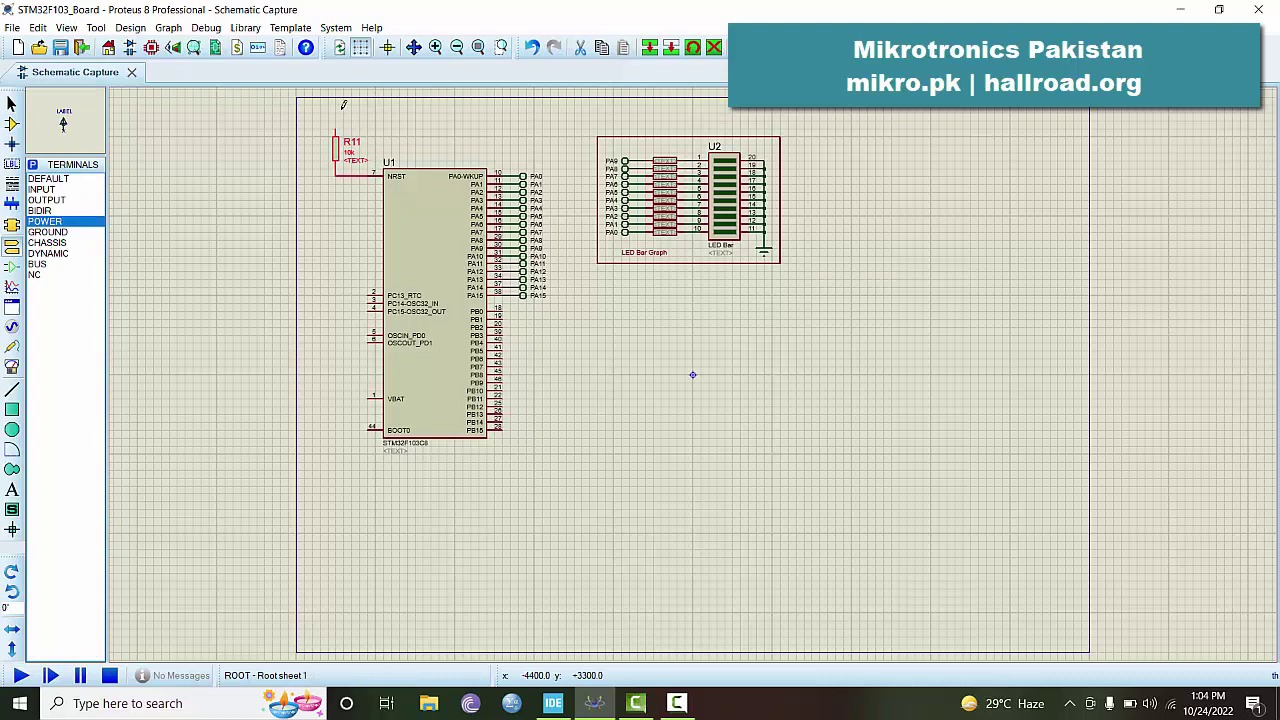
left_click(338, 108)
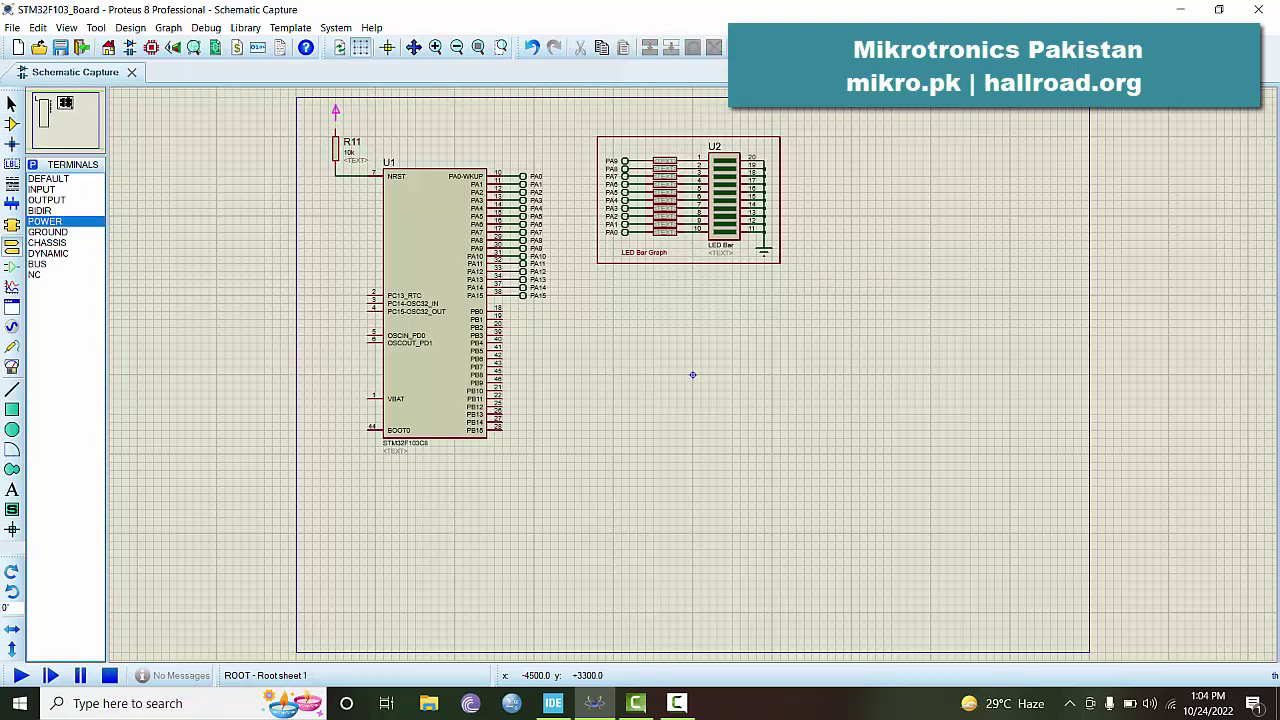
left_click(336, 110)
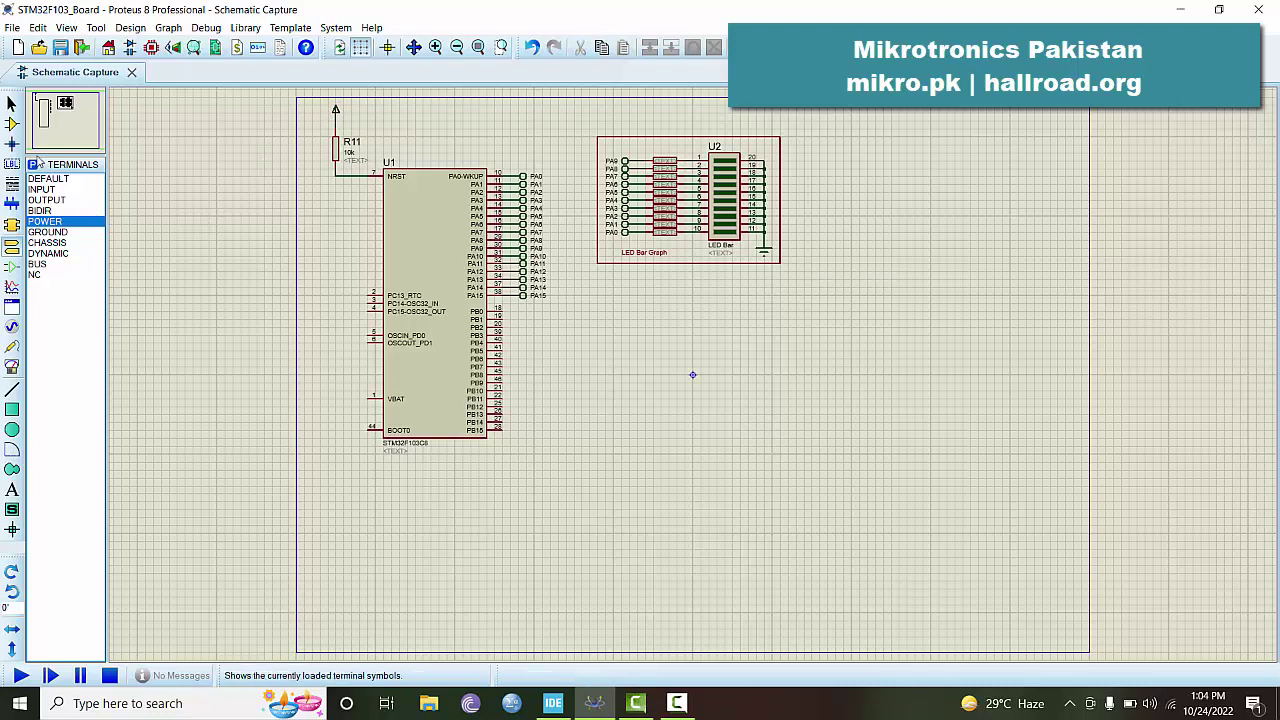
left_click(12, 123)
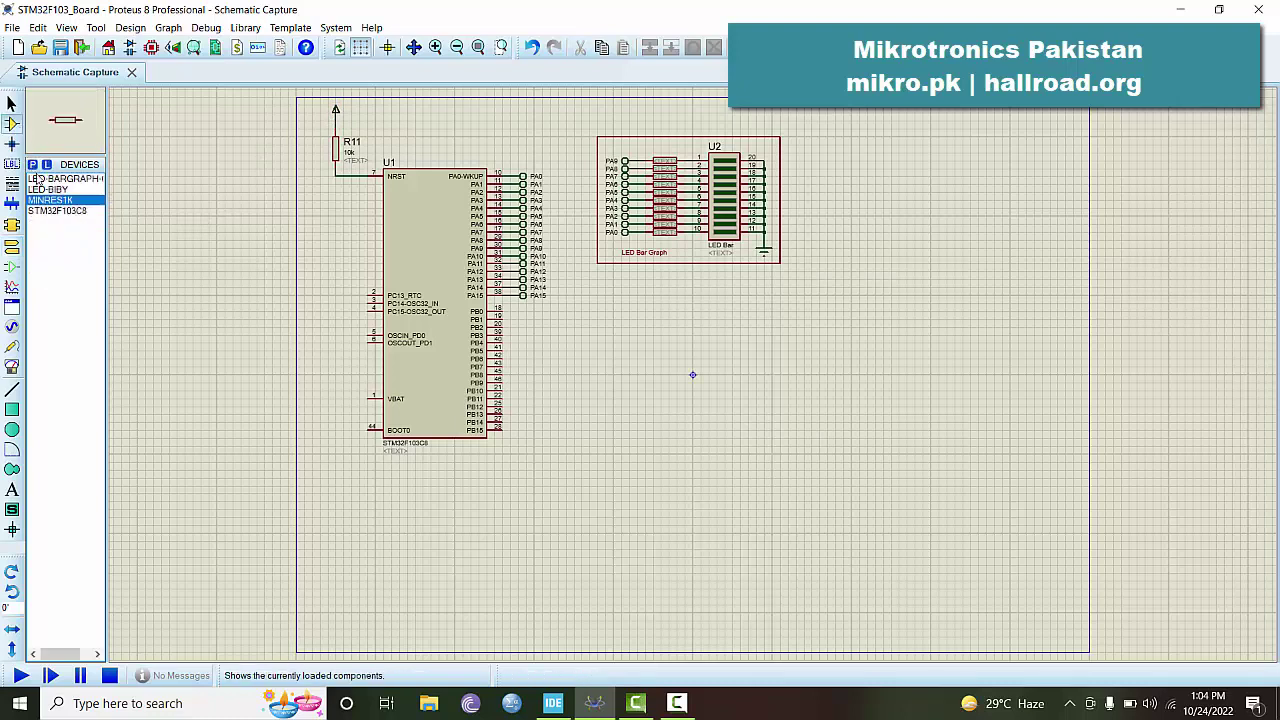
left_click(33, 165)
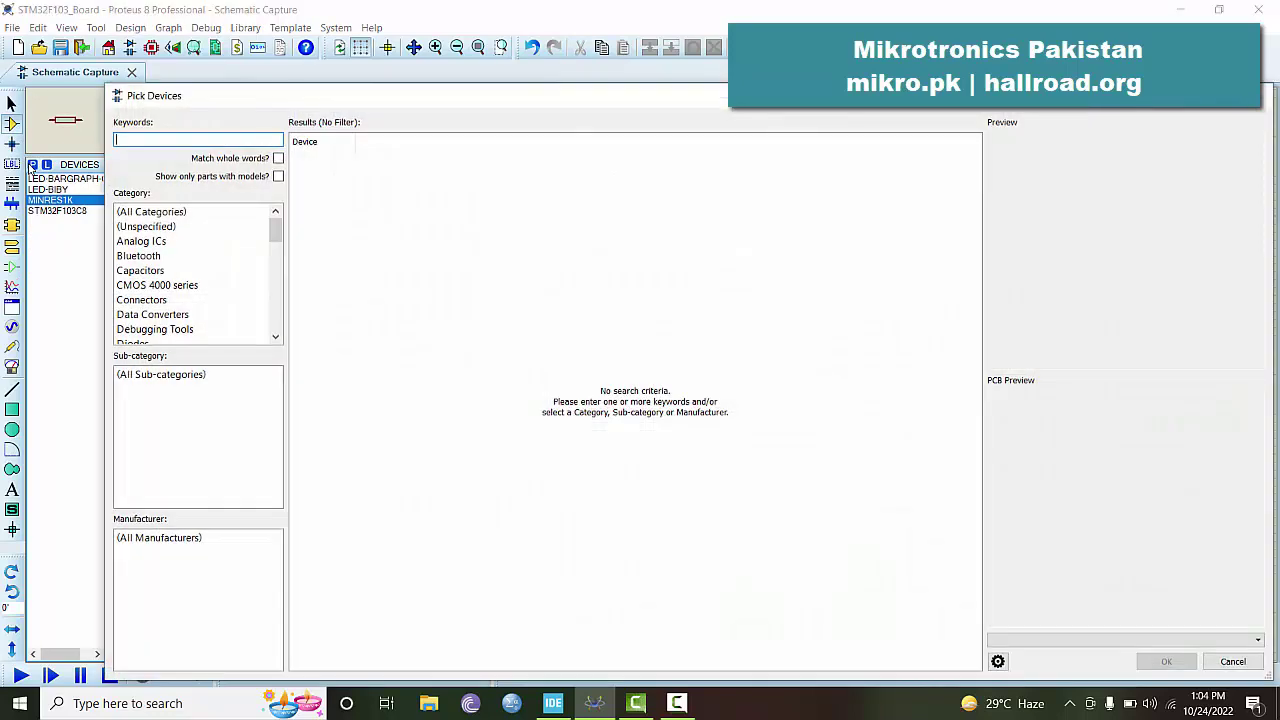
type("button")
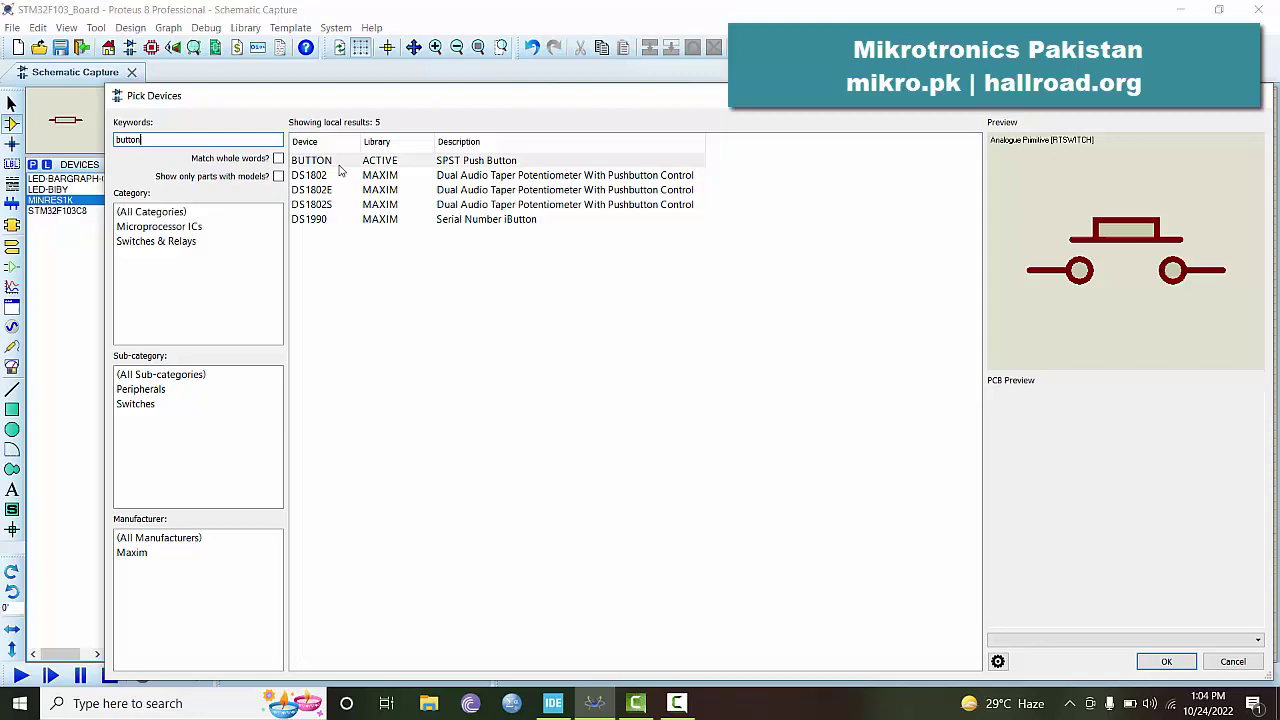
key("Tab")
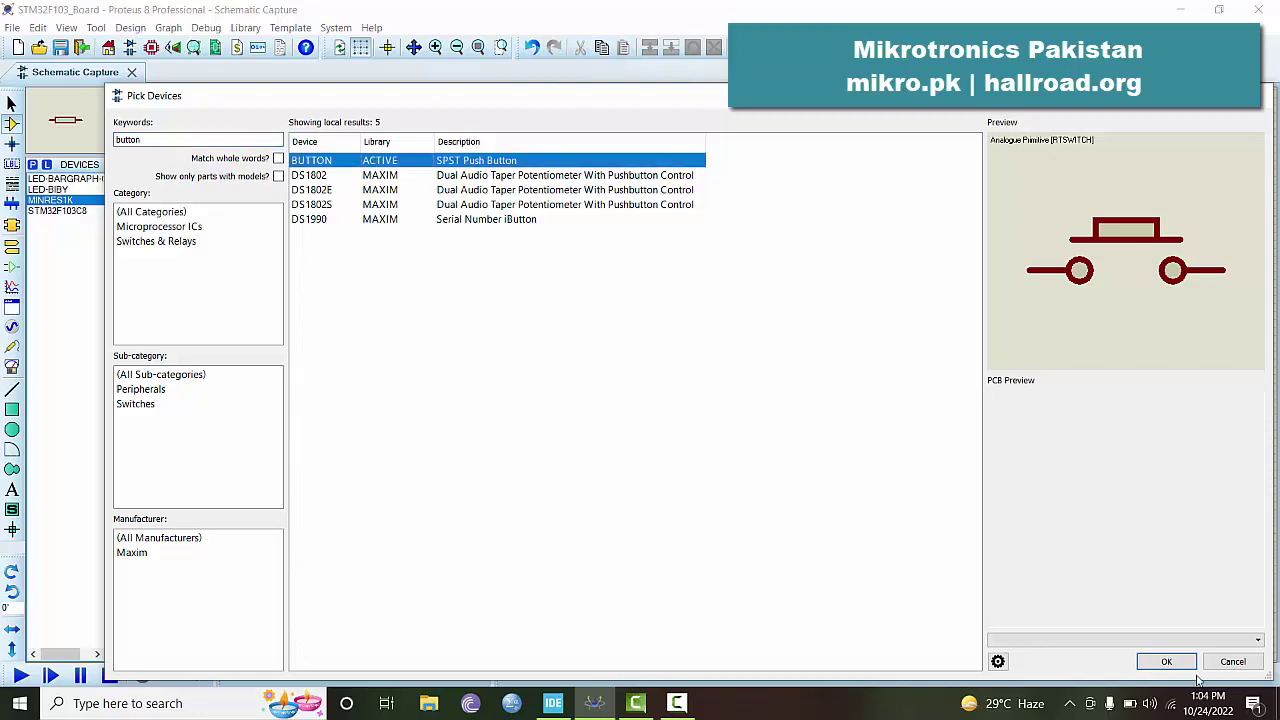
left_click(1166, 661)
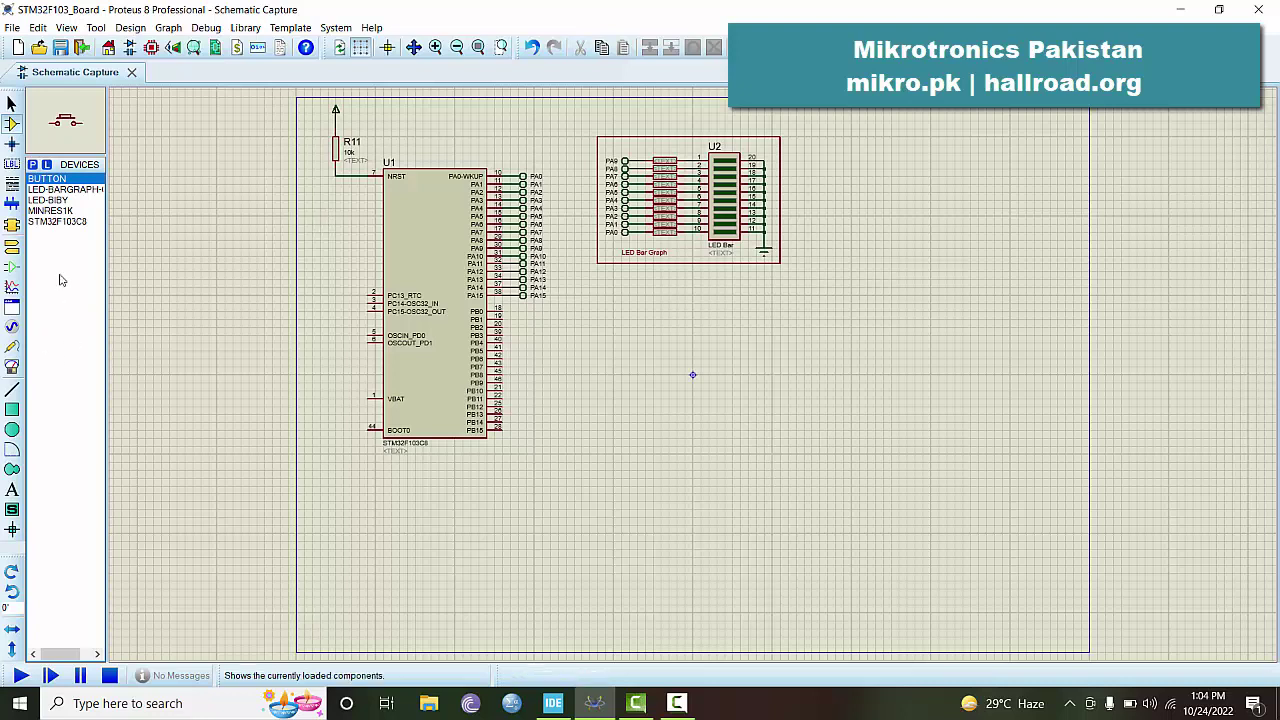
left_click(11, 591)
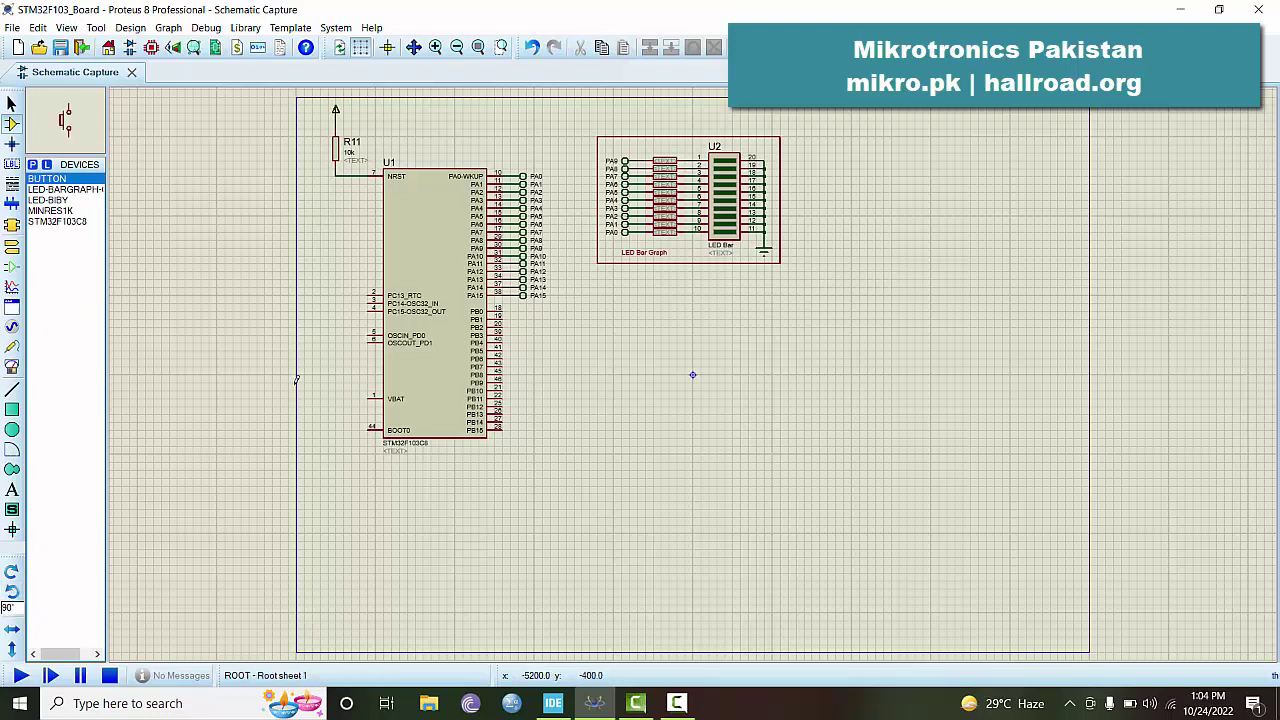
left_click(347, 258)
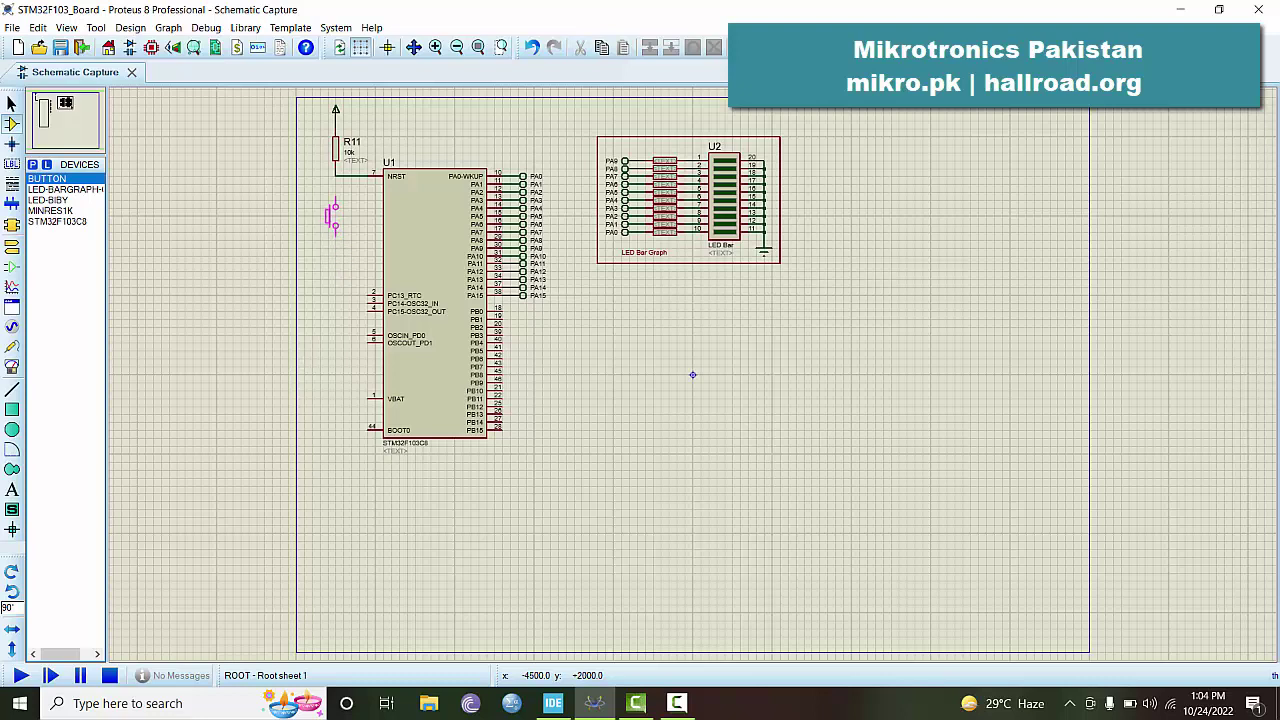
left_click(332, 210)
left_click(16, 246)
left_click(46, 232)
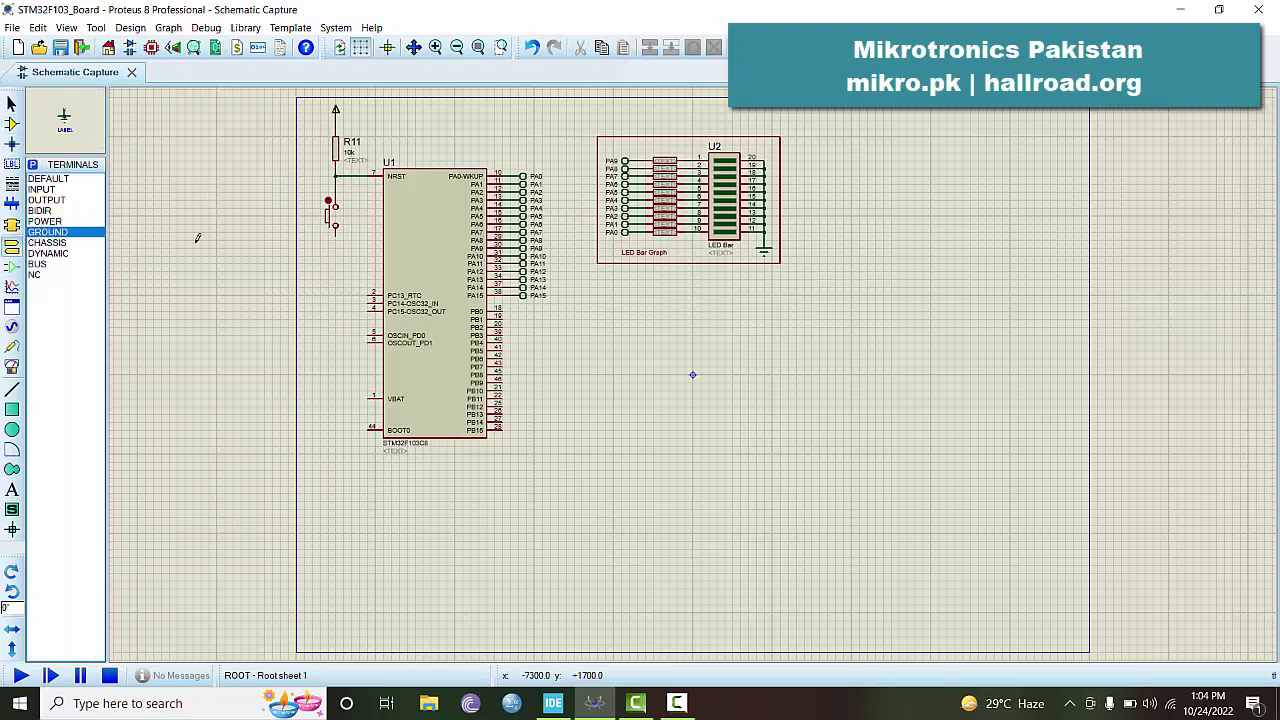
left_click(330, 257)
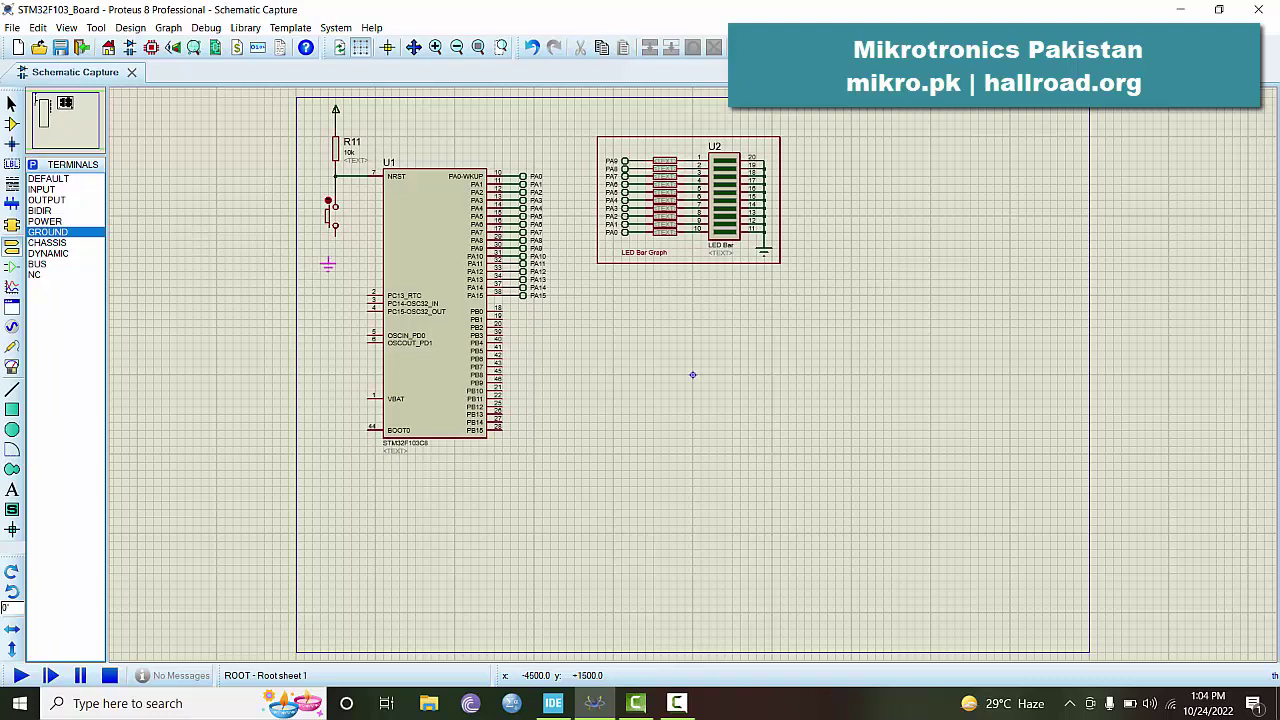
left_click(335, 253)
In STM32CubeIDE, open main.c from Hello_world > Core > Src.
left_click(555, 706)
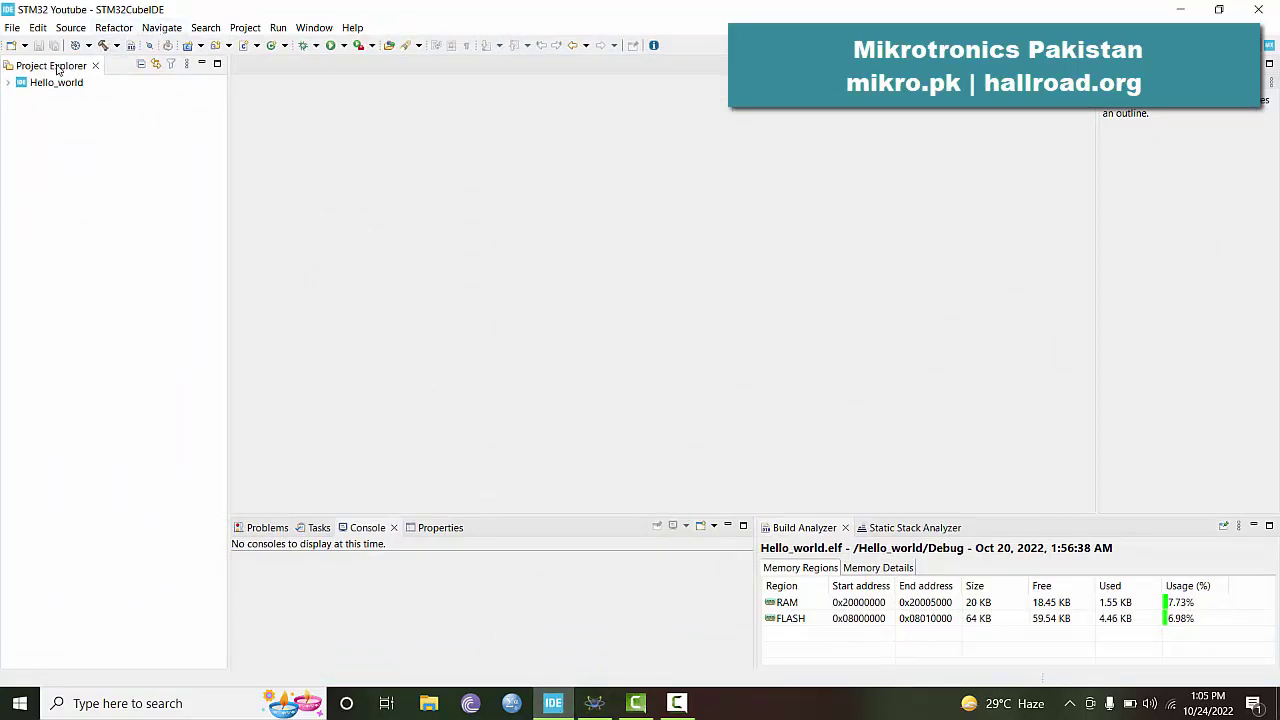
left_click(8, 84)
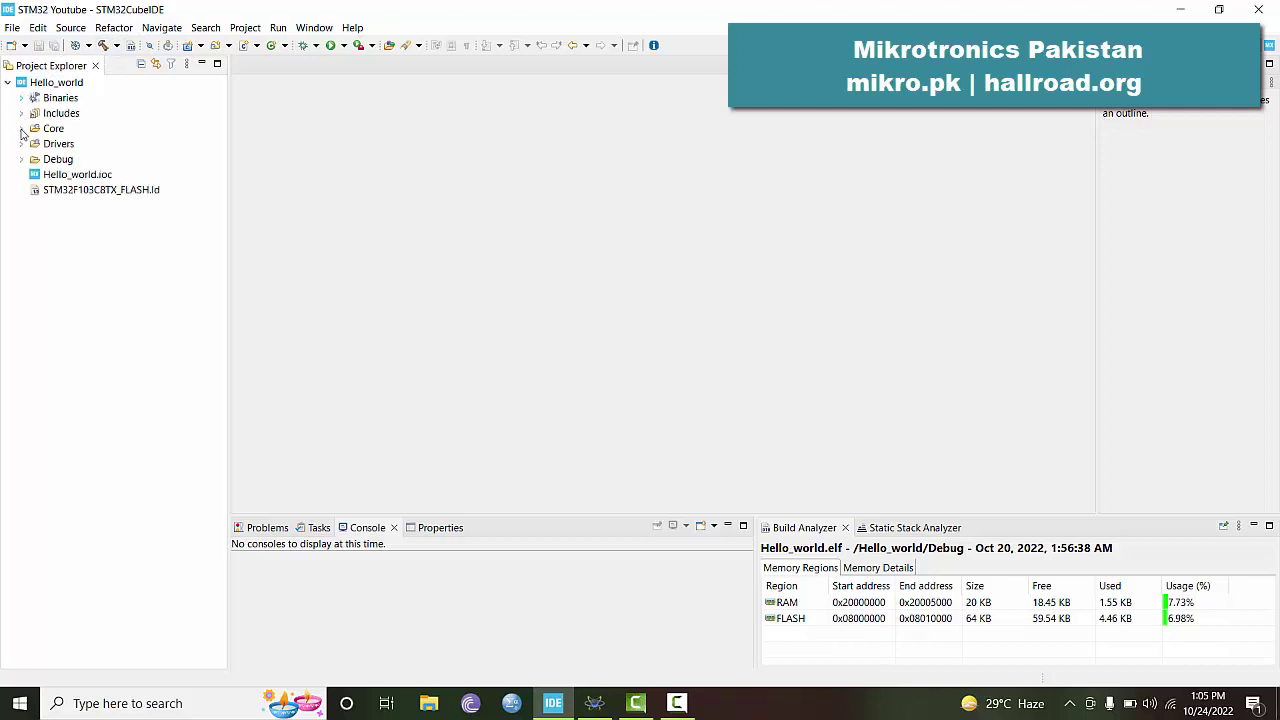
left_click(22, 130)
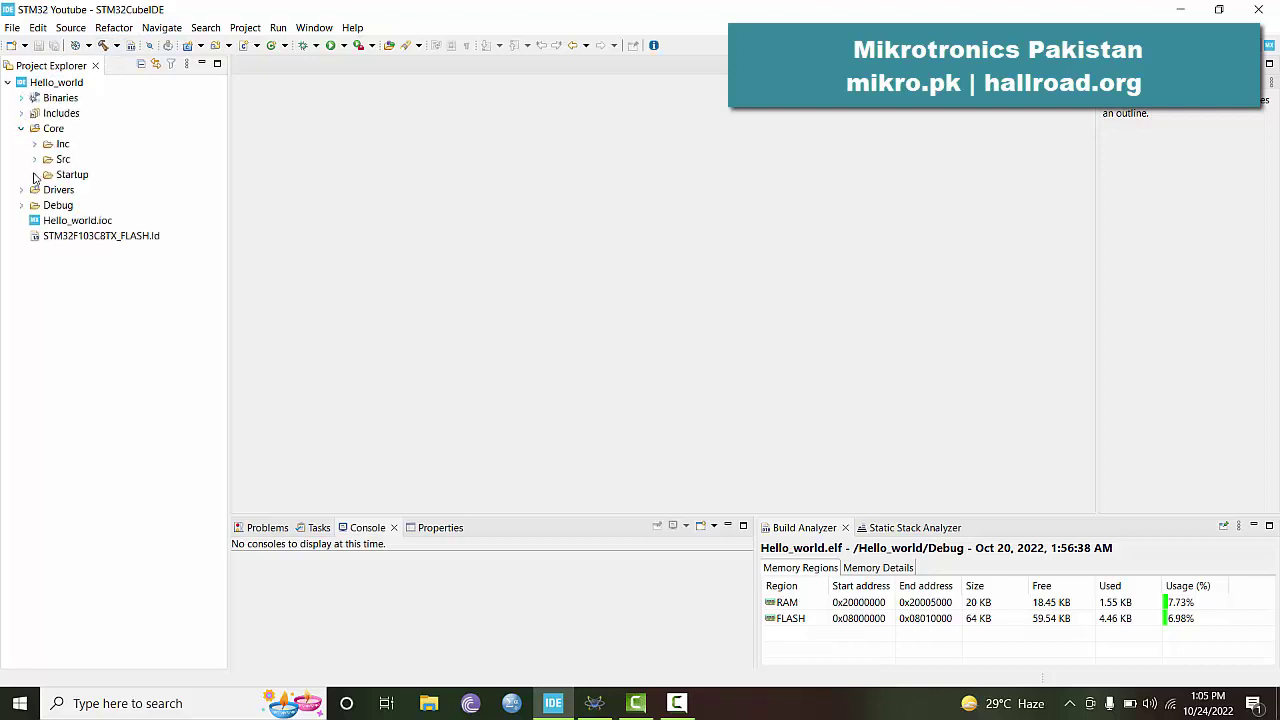
left_click(34, 161)
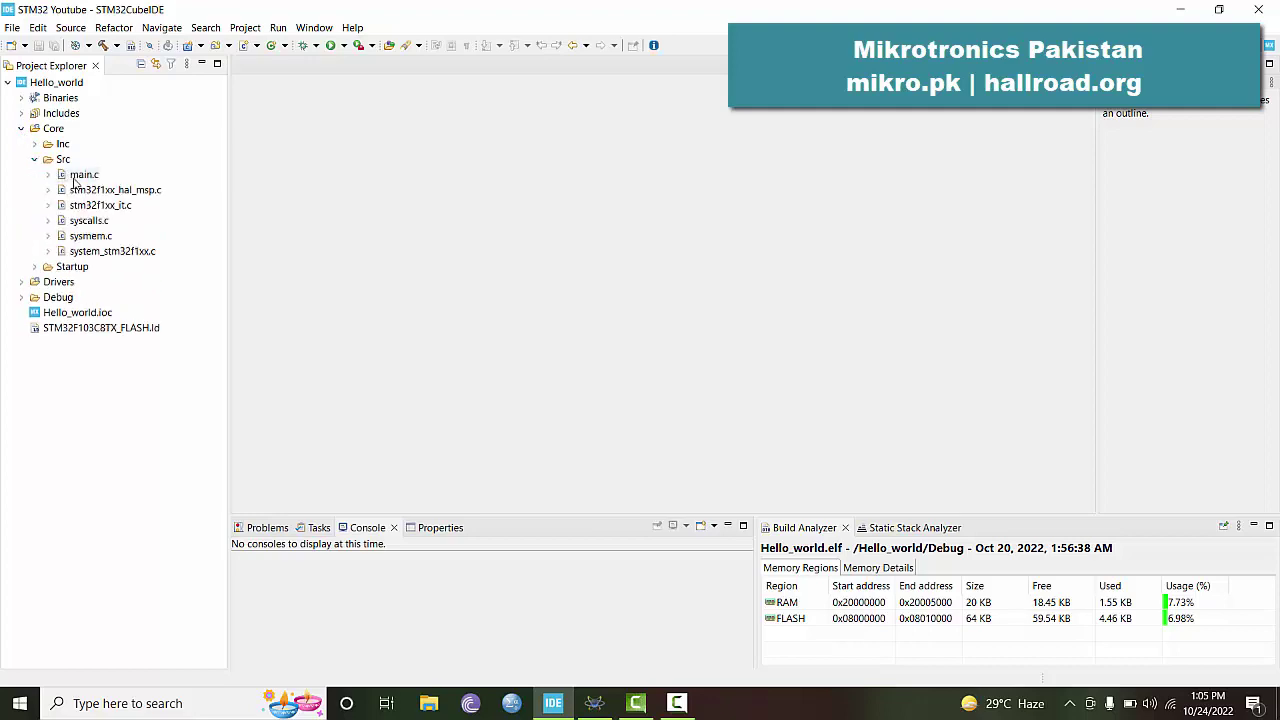
double_click(72, 176)
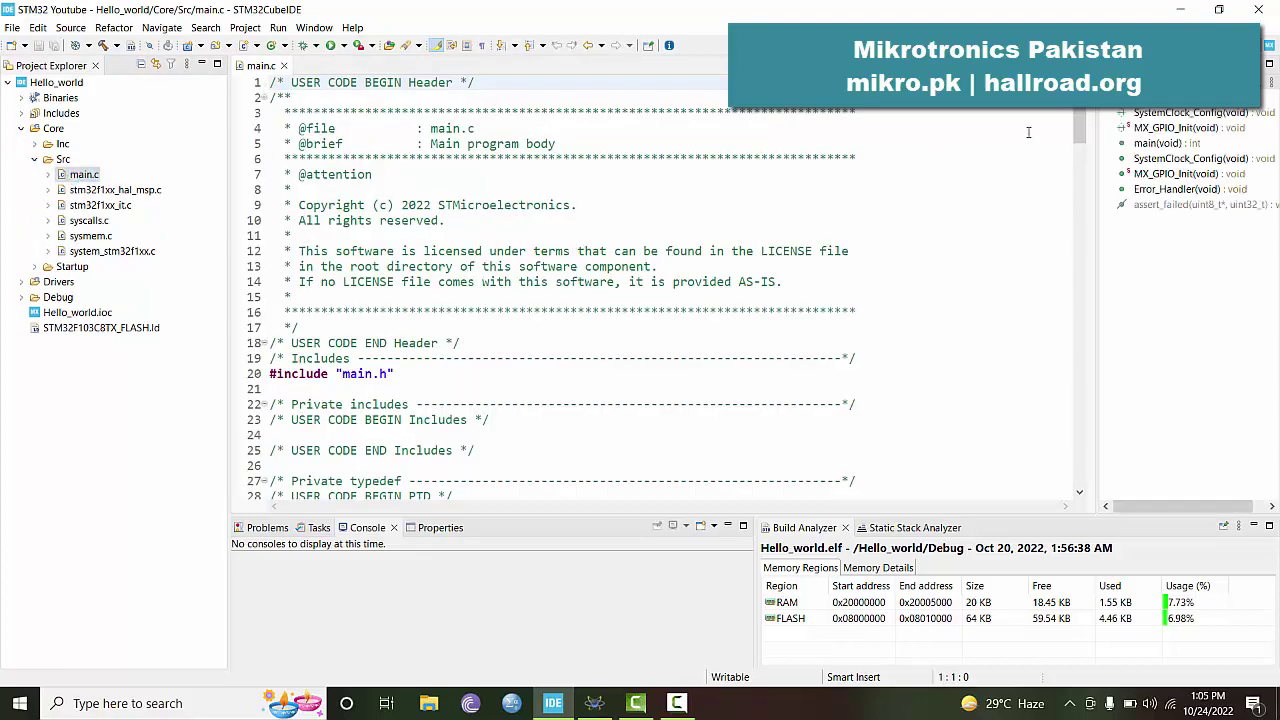
left_click_drag(1084, 140, 1120, 305)
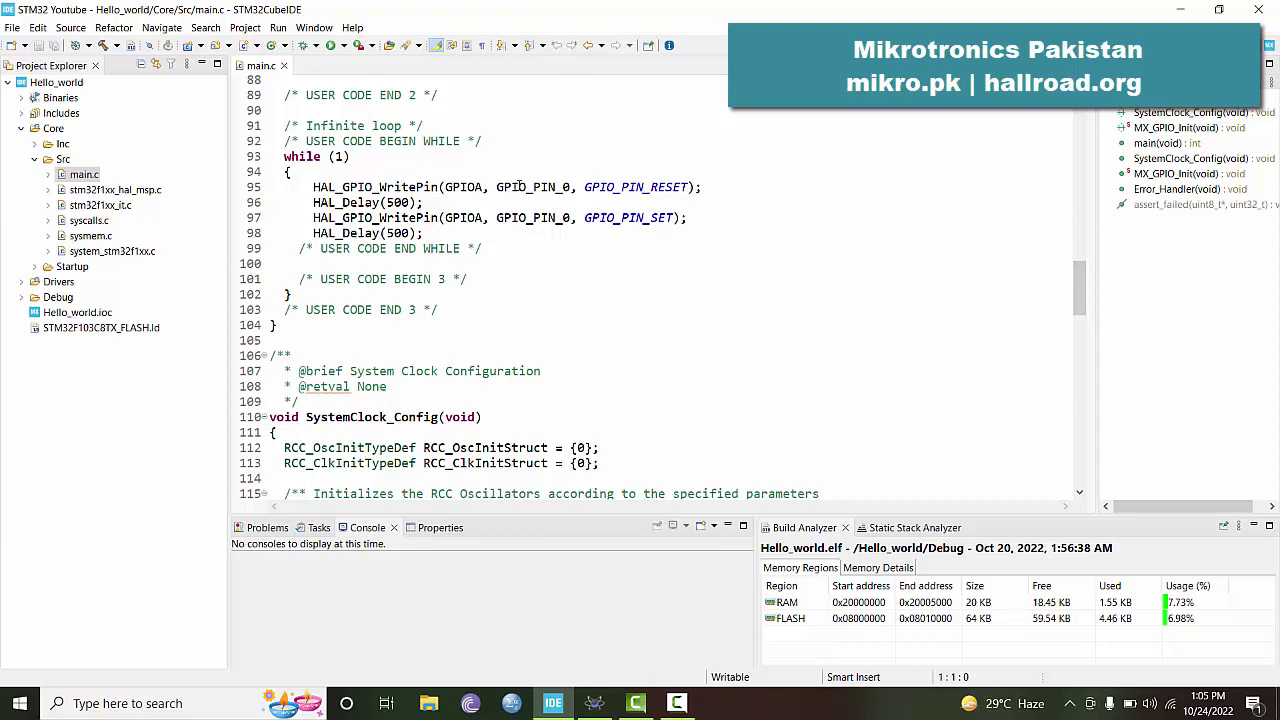
Build the Hello_world project, producing Hello_world.elf with 0 errors and 0 warnings.
mouse_move(486, 190)
mouse_move(558, 190)
mouse_move(633, 190)
left_click(246, 28)
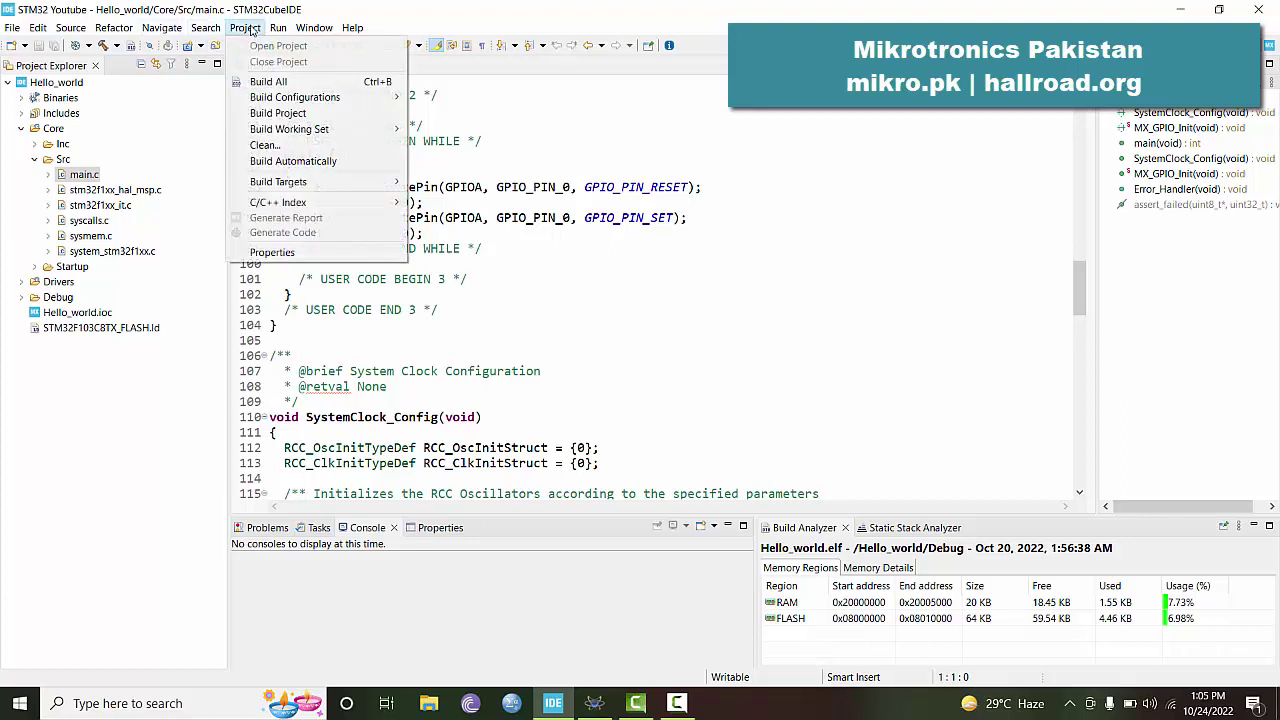
left_click(273, 113)
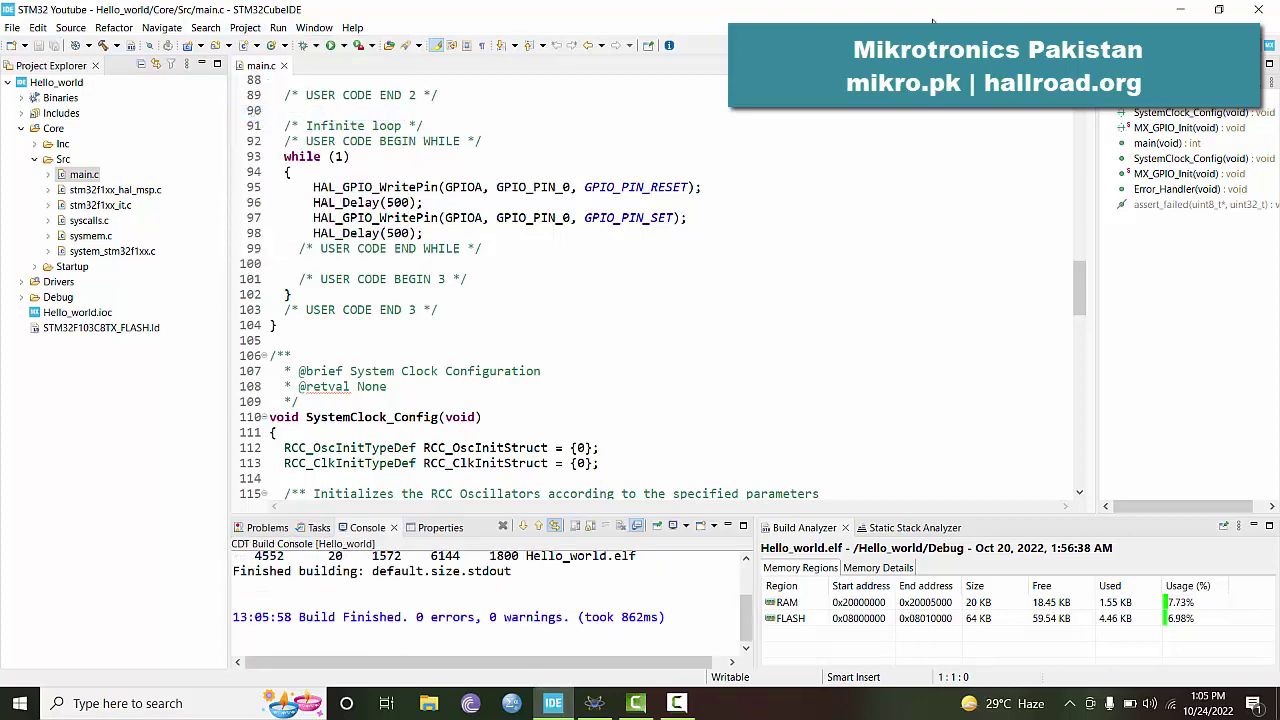
Set U1's Program File to Hello_world.hex from the Hello_world\Debug folder.
left_click(1180, 9)
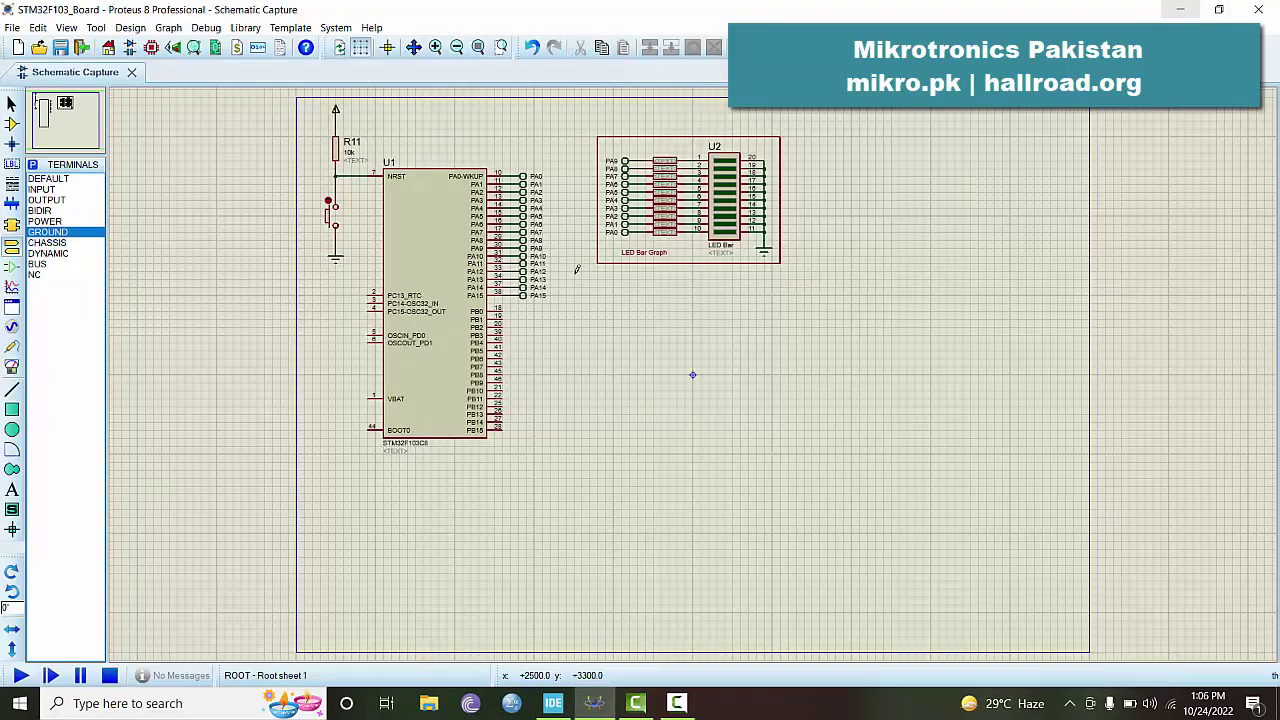
left_click(443, 266)
double_click(443, 266)
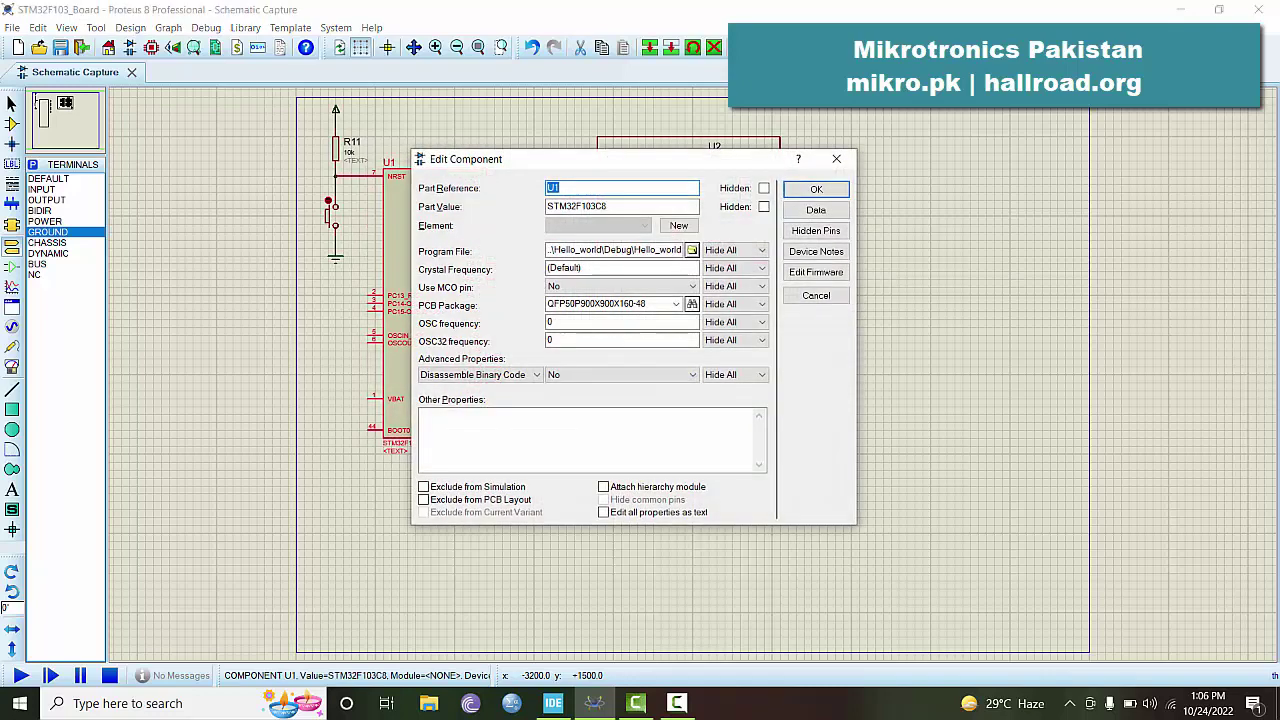
left_click(691, 249)
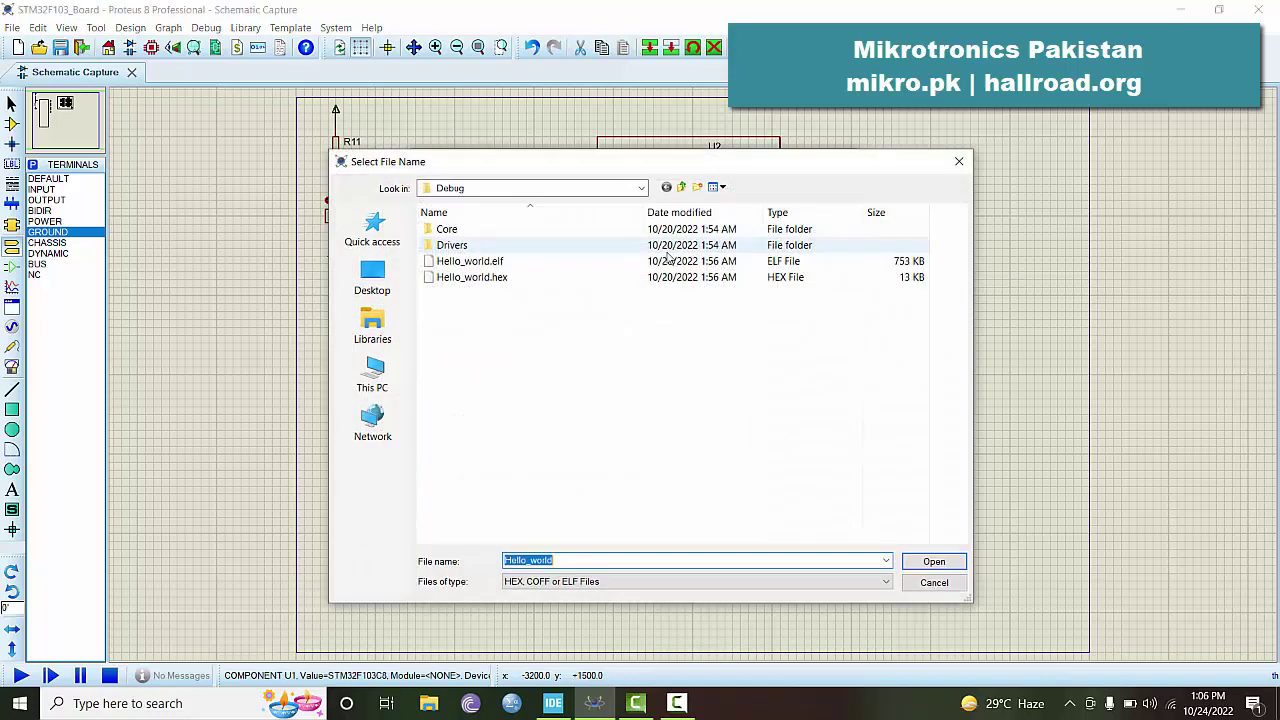
left_click(467, 190)
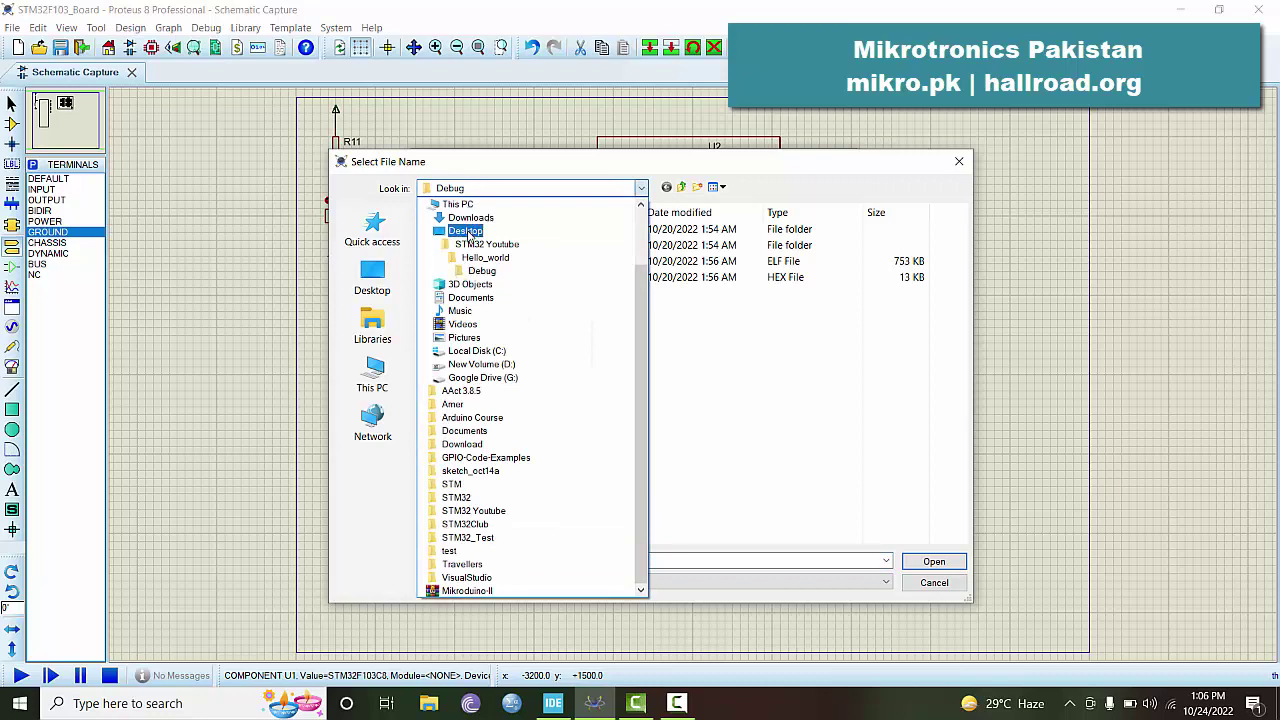
left_click(471, 262)
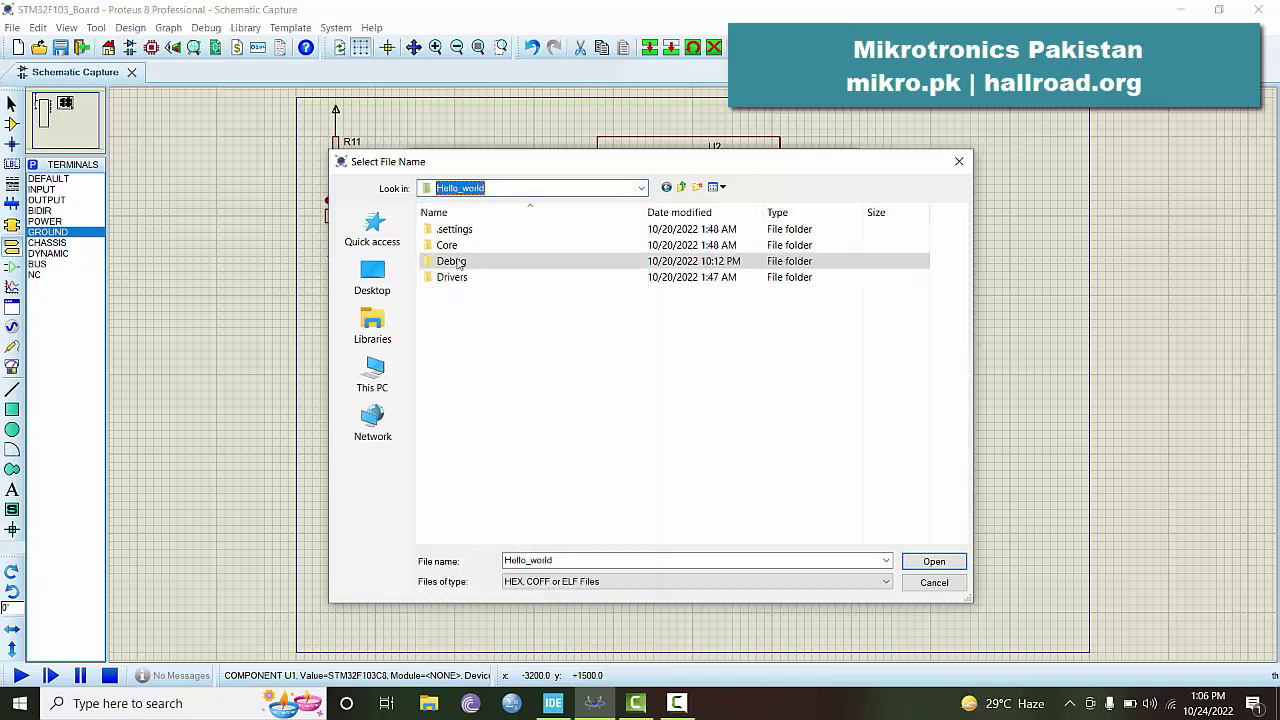
double_click(428, 262)
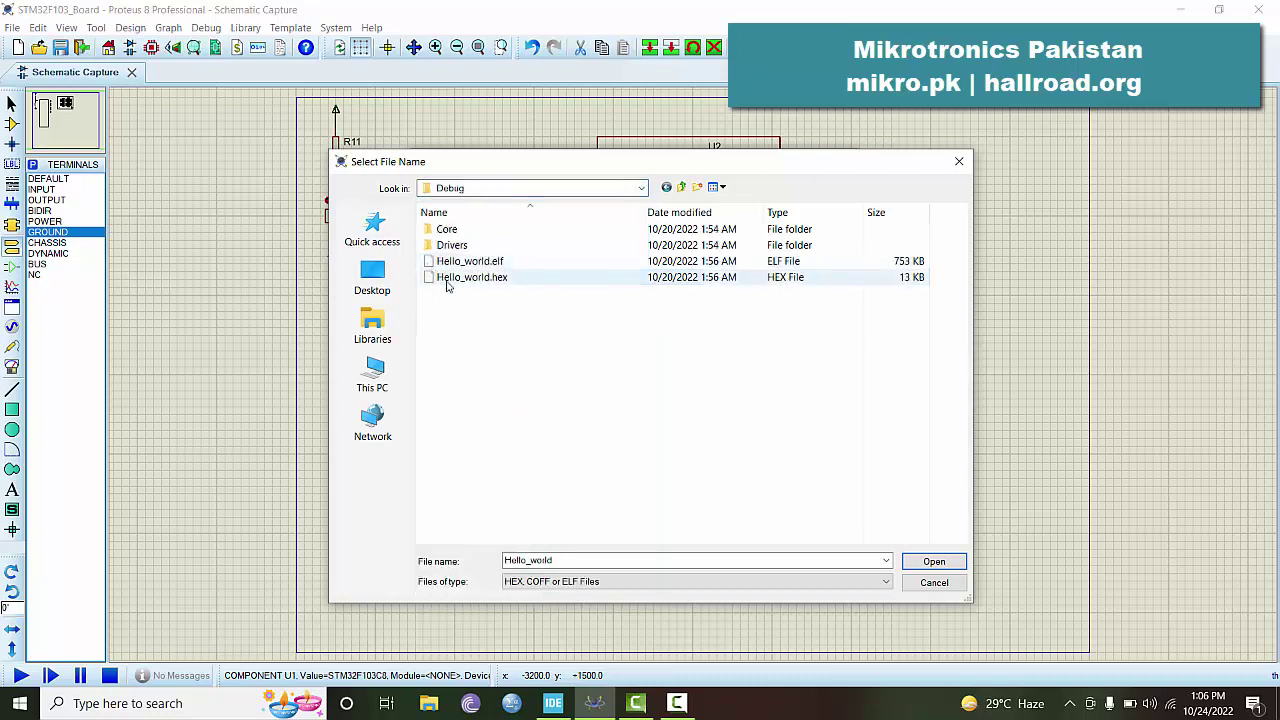
left_click(450, 280)
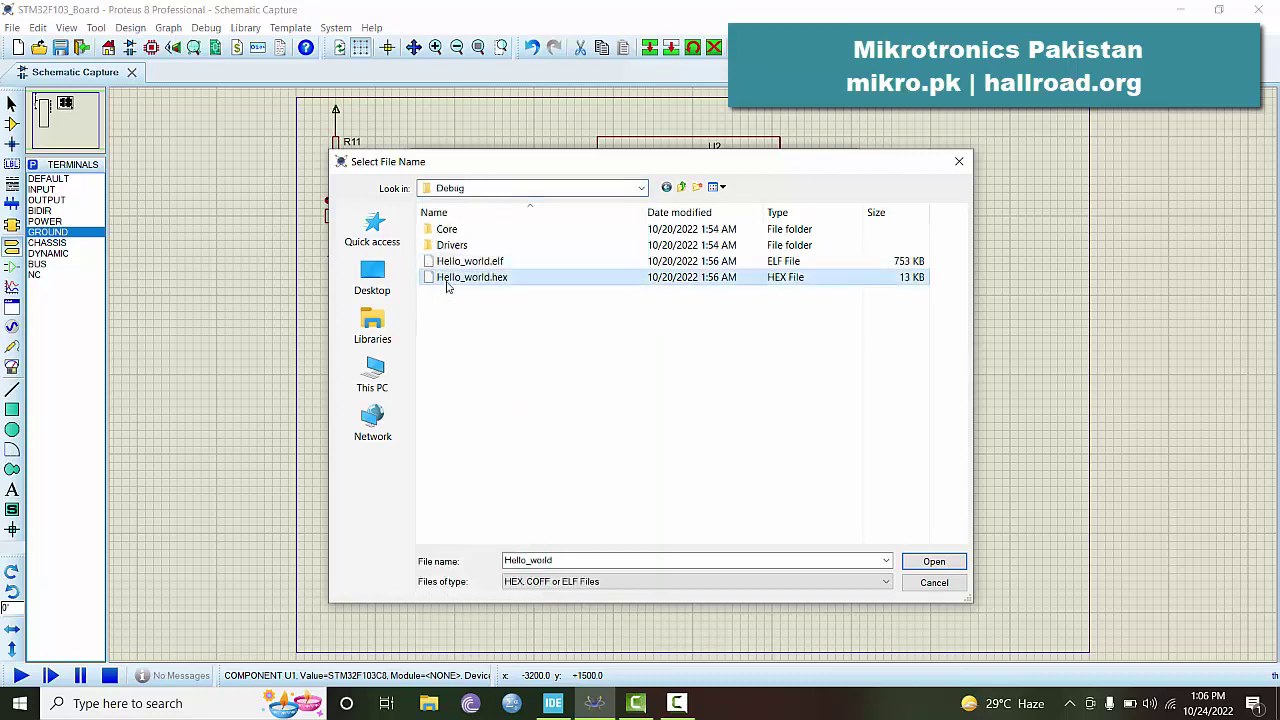
left_click(933, 561)
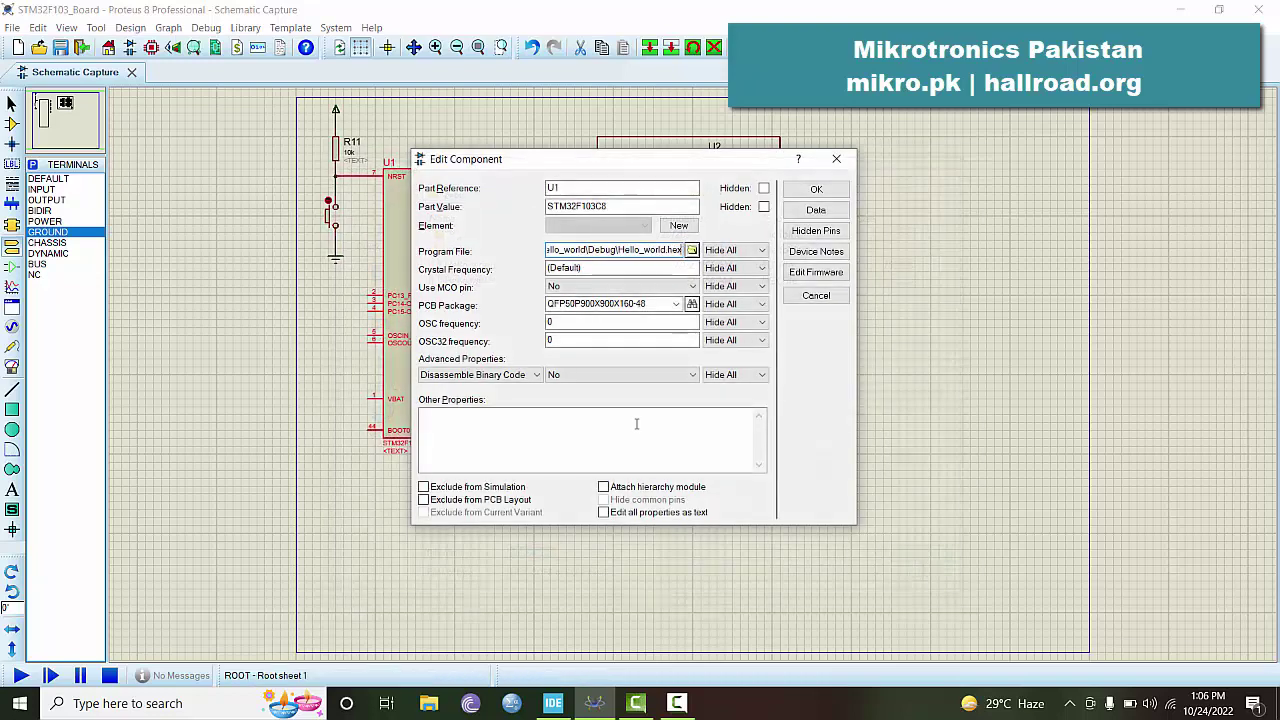
left_click(816, 189)
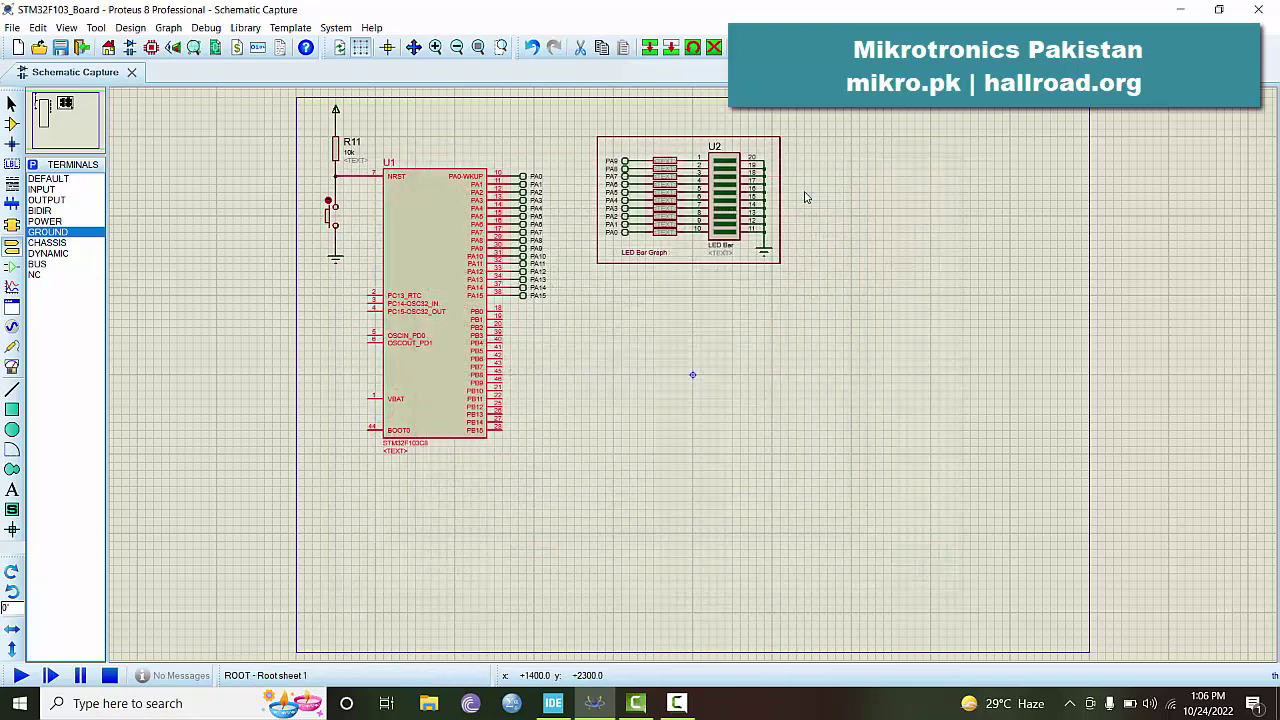
Start the simulation so the LED bar's bottom segment blinks.
left_click(20, 676)
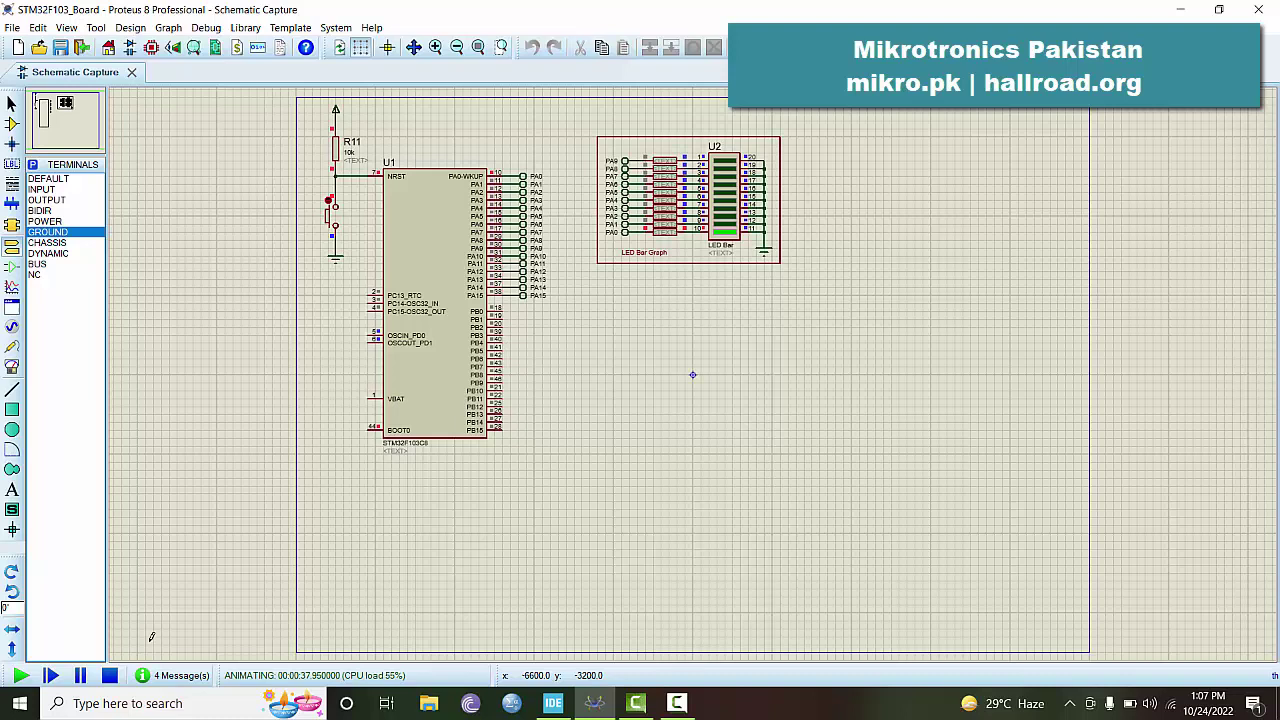
Stop the simulation, restart it once, then stop it again.
left_click(111, 676)
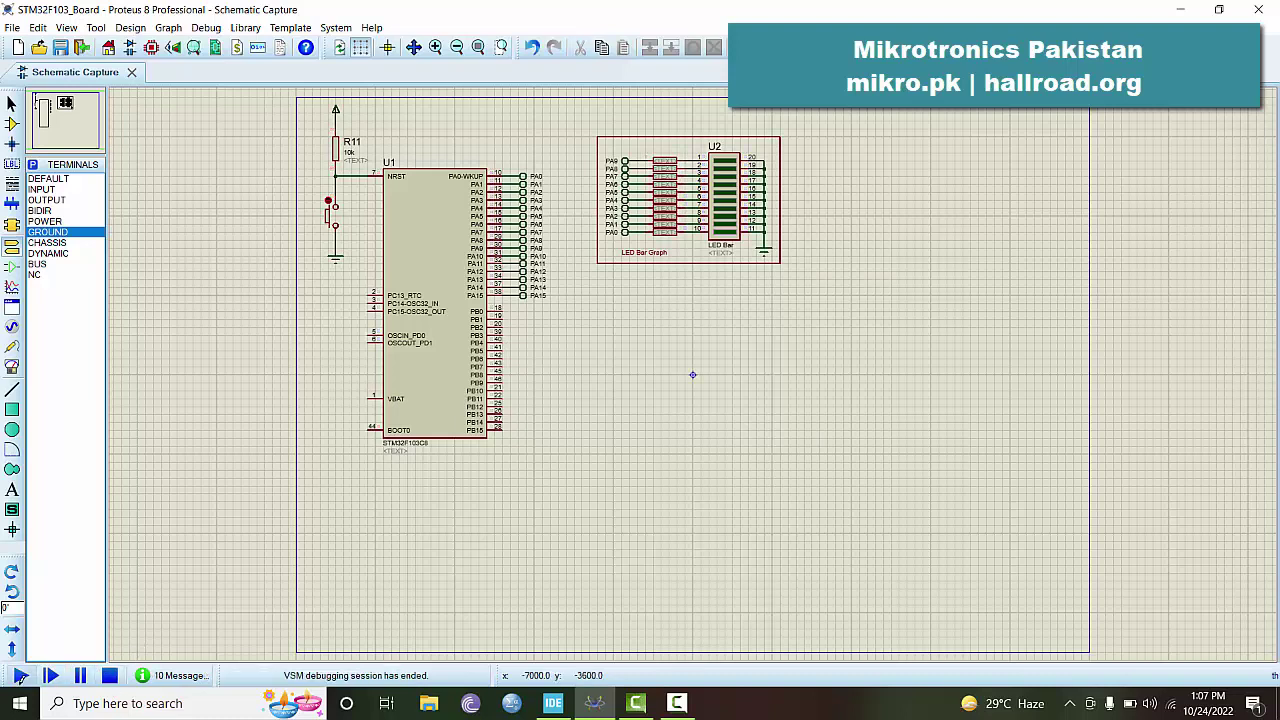
left_click(19, 676)
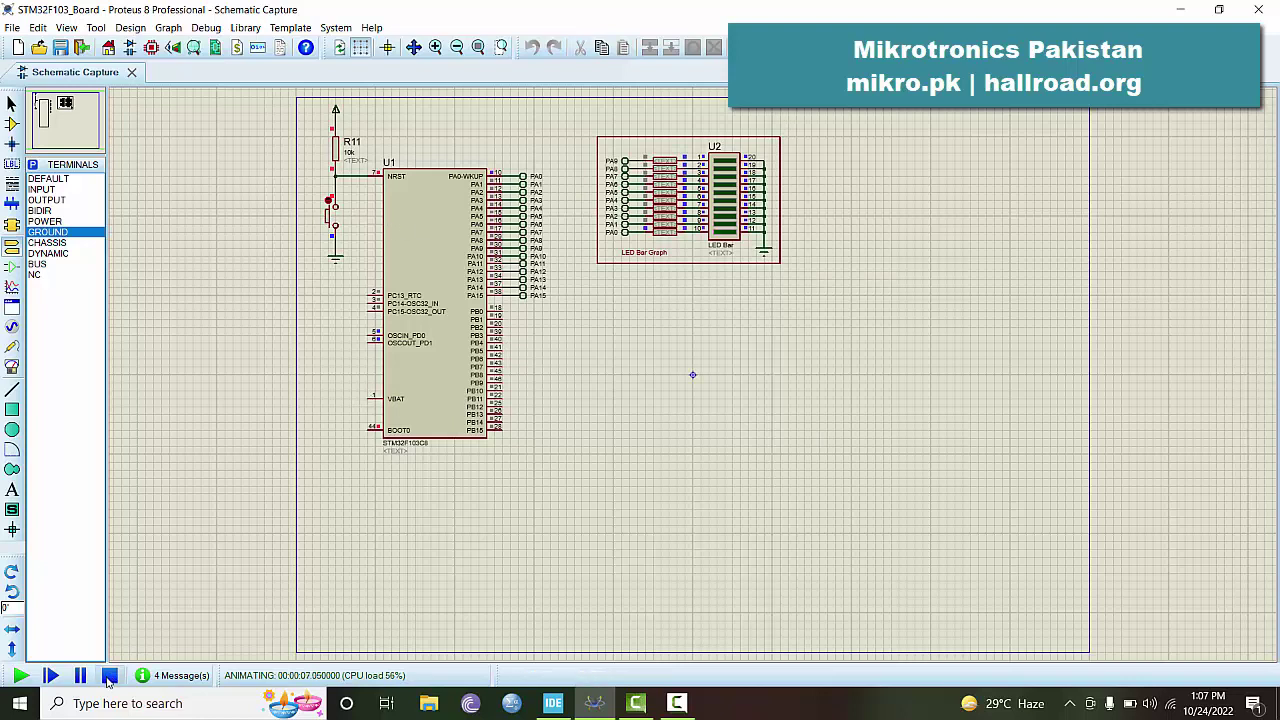
left_click(109, 676)
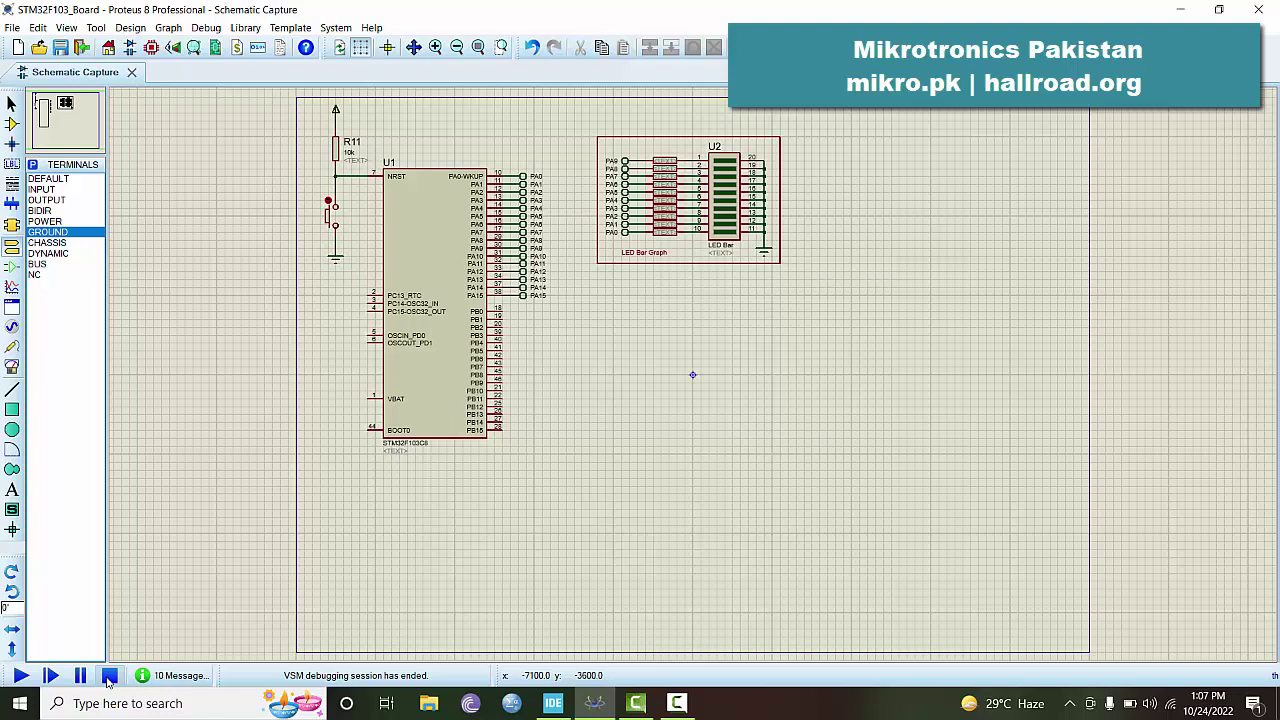